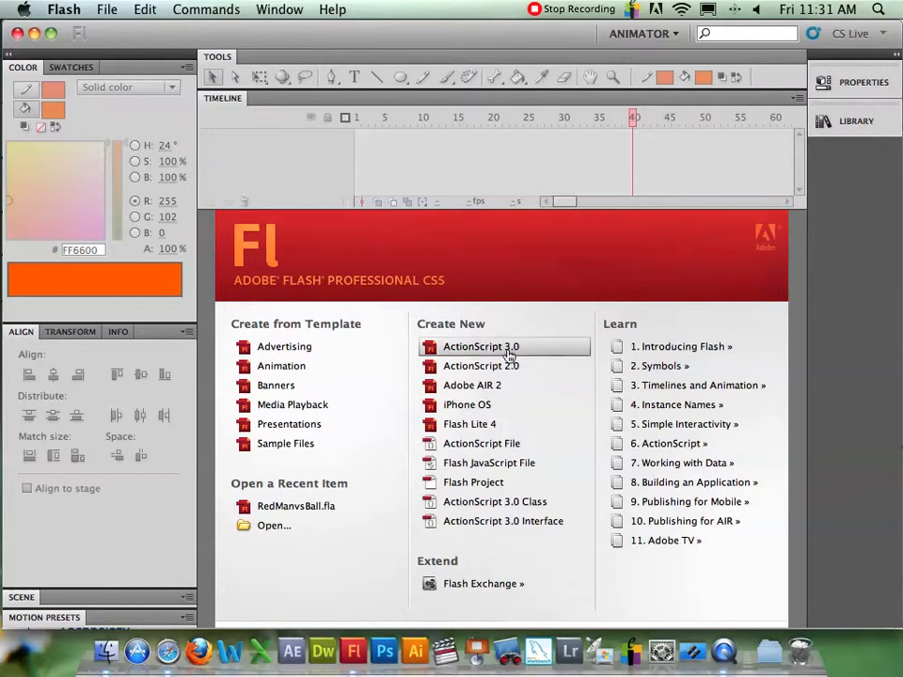
- Create a new ActionScript 3.0 document and rename its first layer as man
left_click(452, 350)
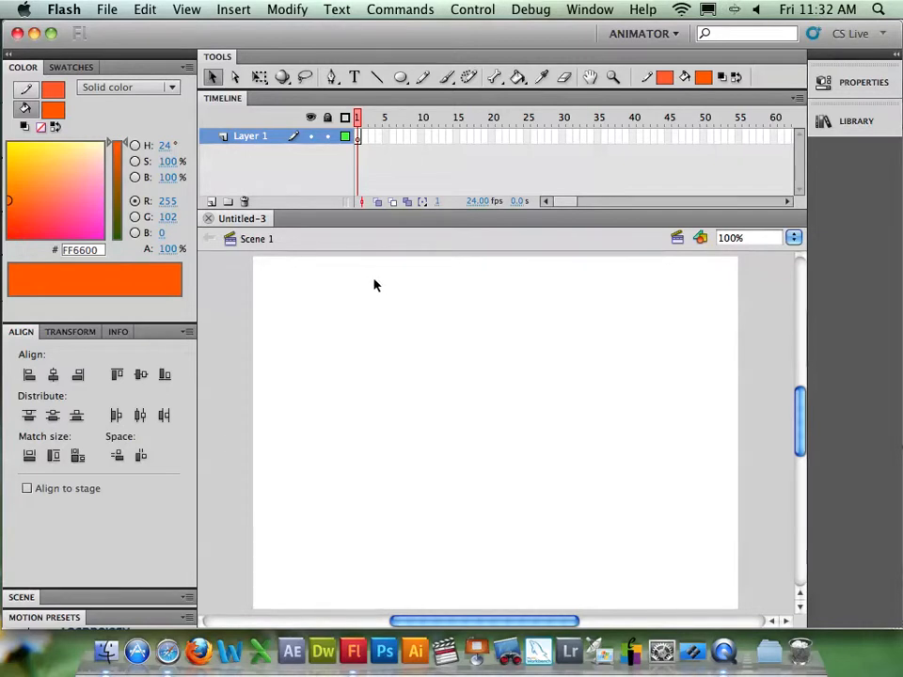
double_click(249, 138)
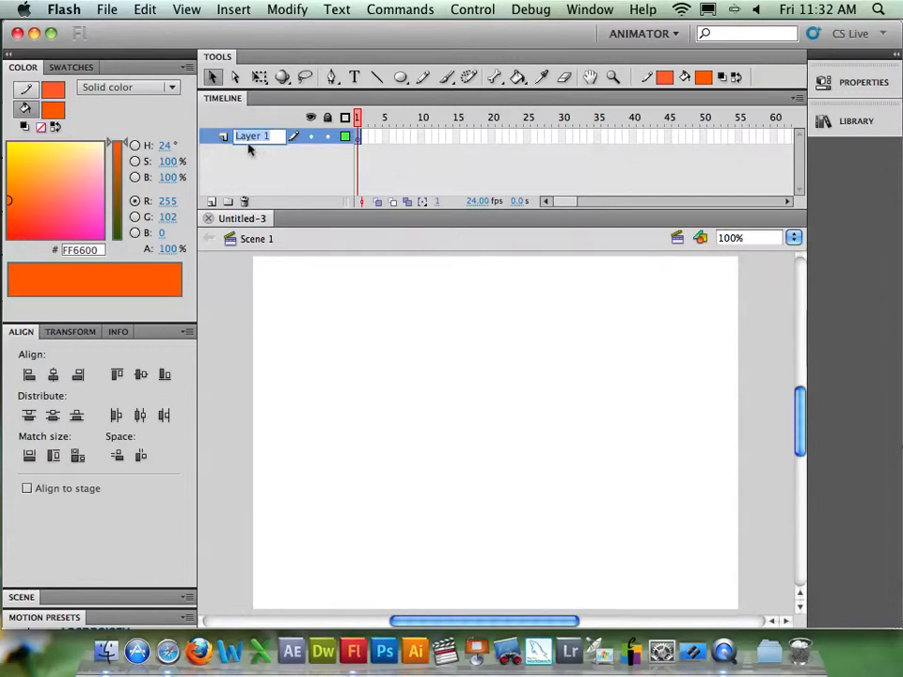
type("man")
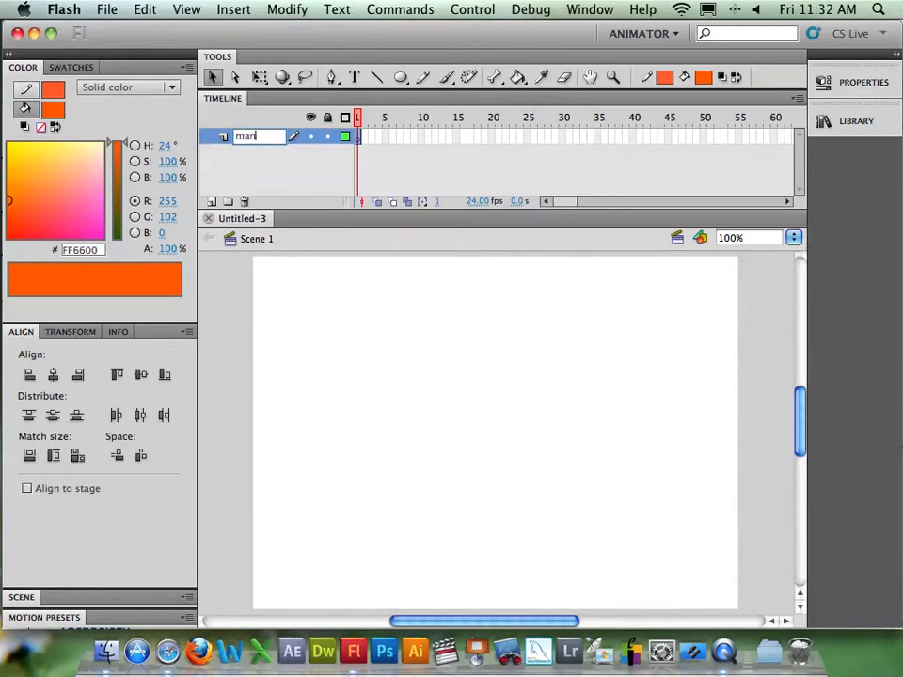
key("Return")
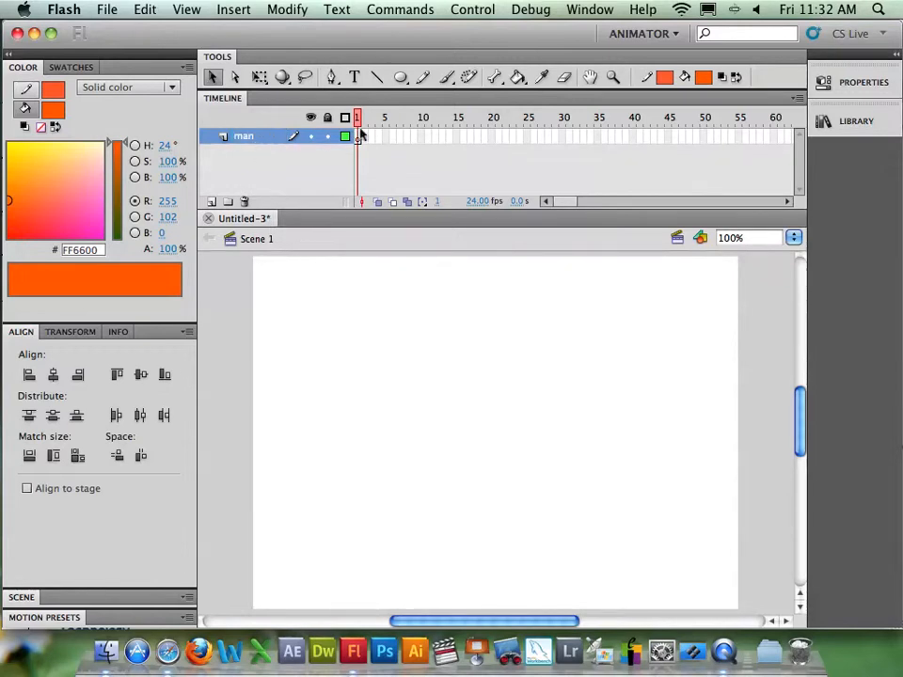
- Paint an orange stick figure with head, body, arms and legs on the left half of the stage using the Brush tool
left_click(446, 77)
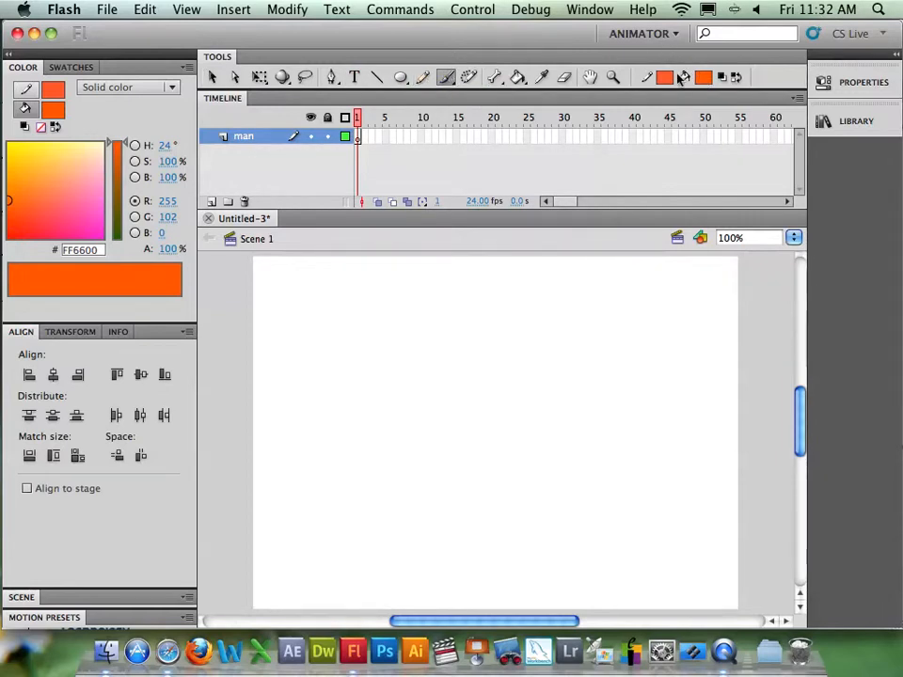
mouse_move(348, 372)
left_mouse_down()
mouse_move(354, 397)
mouse_move(350, 369)
left_mouse_up()
mouse_move(340, 412)
left_mouse_down()
mouse_move(337, 467)
mouse_move(316, 503)
mouse_move(354, 488)
mouse_move(336, 424)
mouse_move(374, 442)
left_mouse_up()
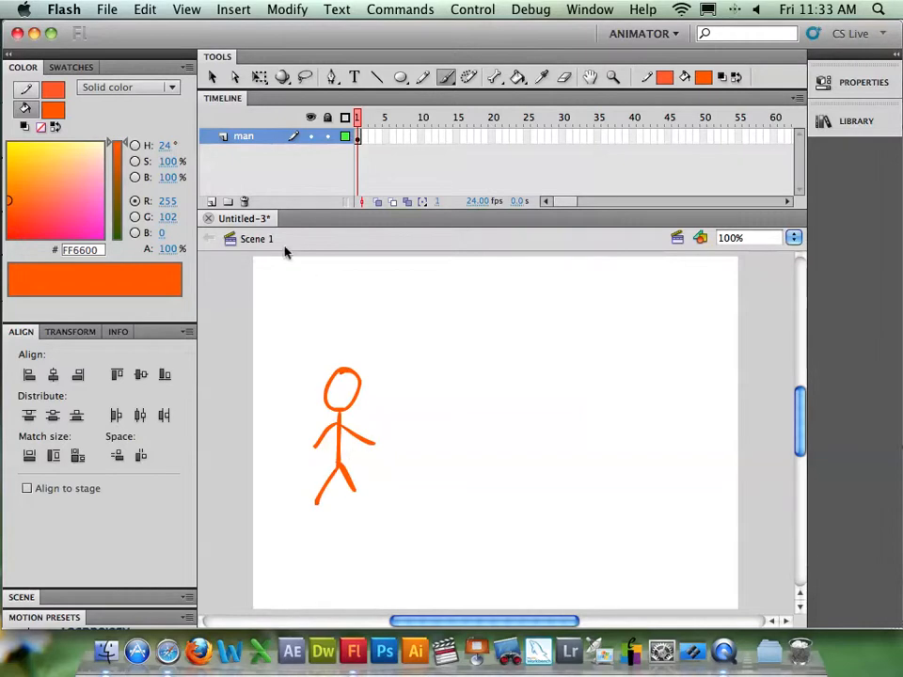
- Select the whole stick figure and convert it to a Graphic symbol named man
left_click(213, 79)
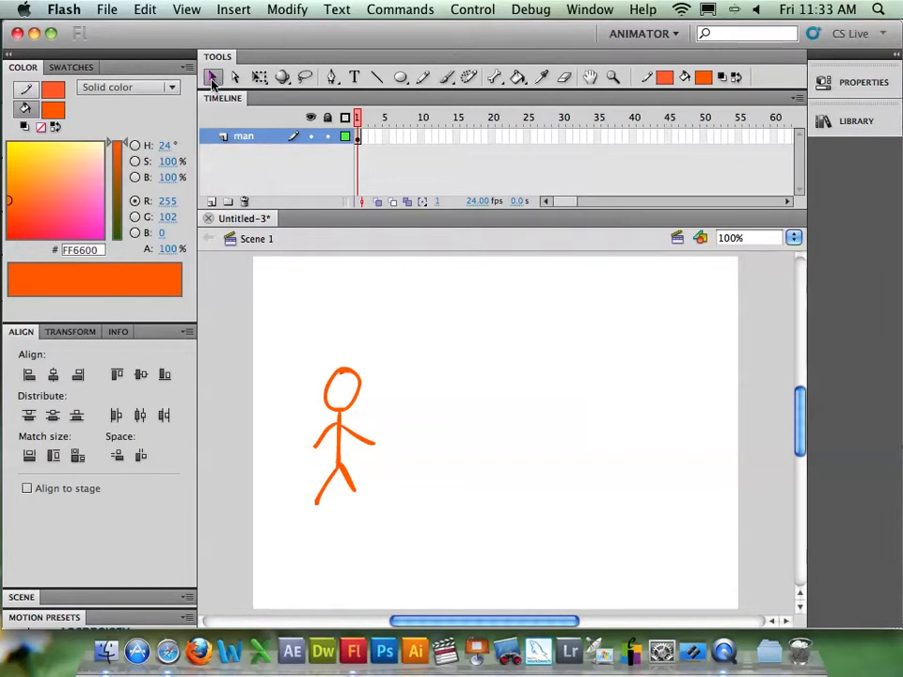
left_click_drag(275, 331, 386, 534)
left_click(287, 10)
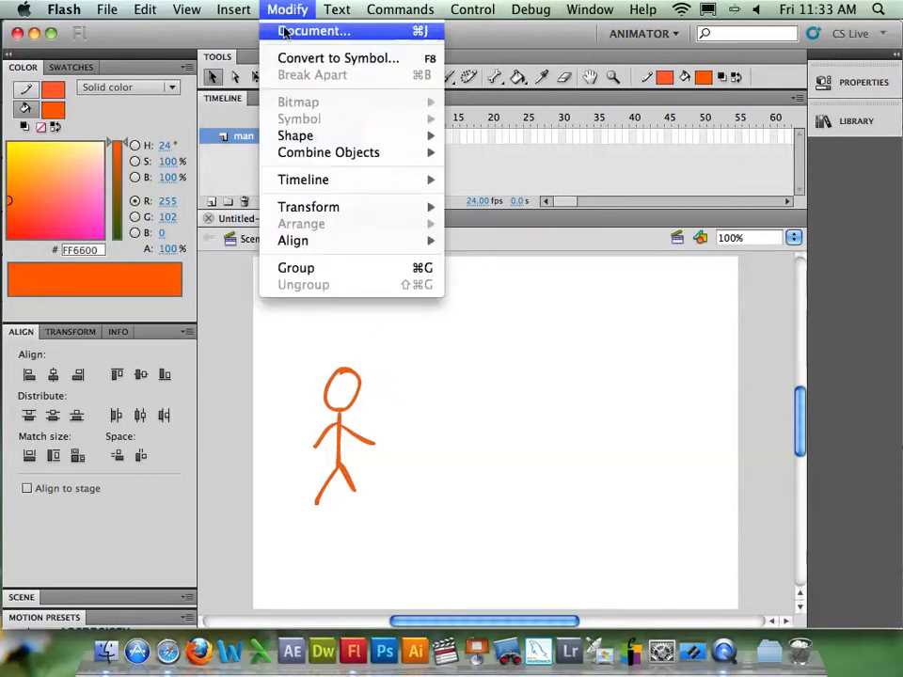
left_click(290, 59)
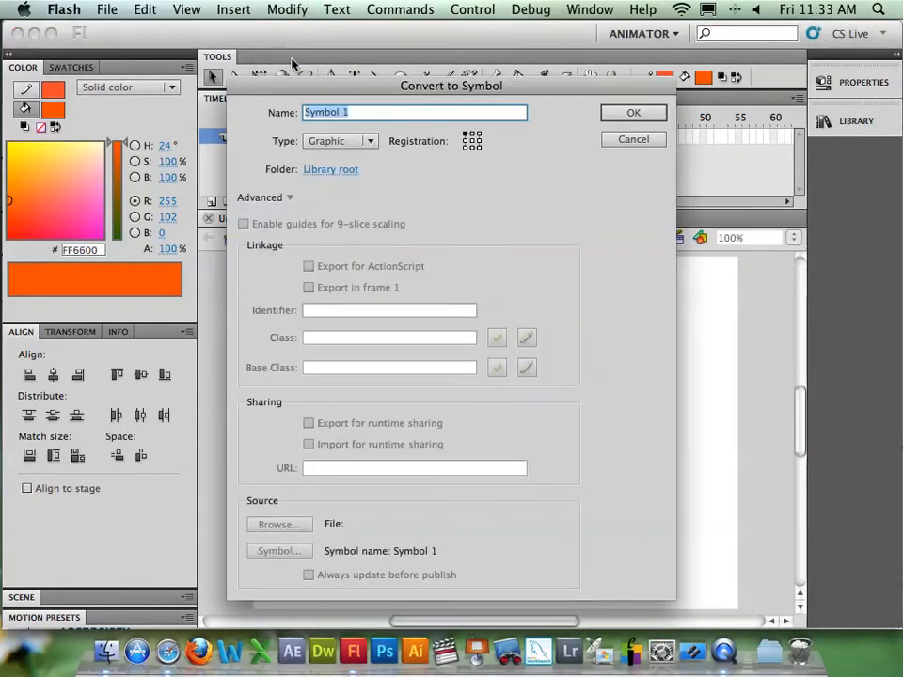
type("man")
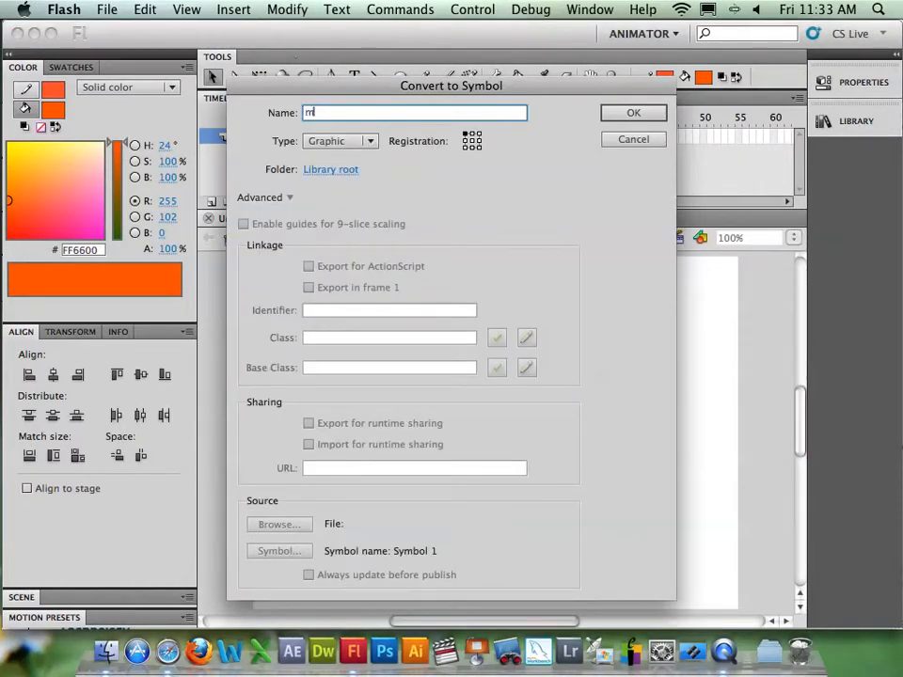
left_click(317, 141)
left_click(324, 173)
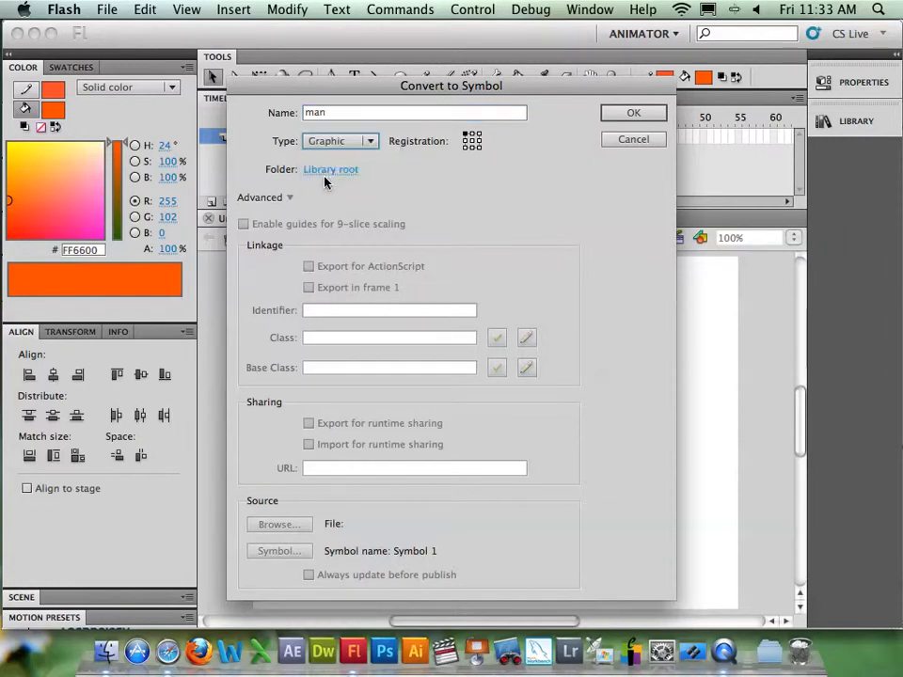
left_click(658, 114)
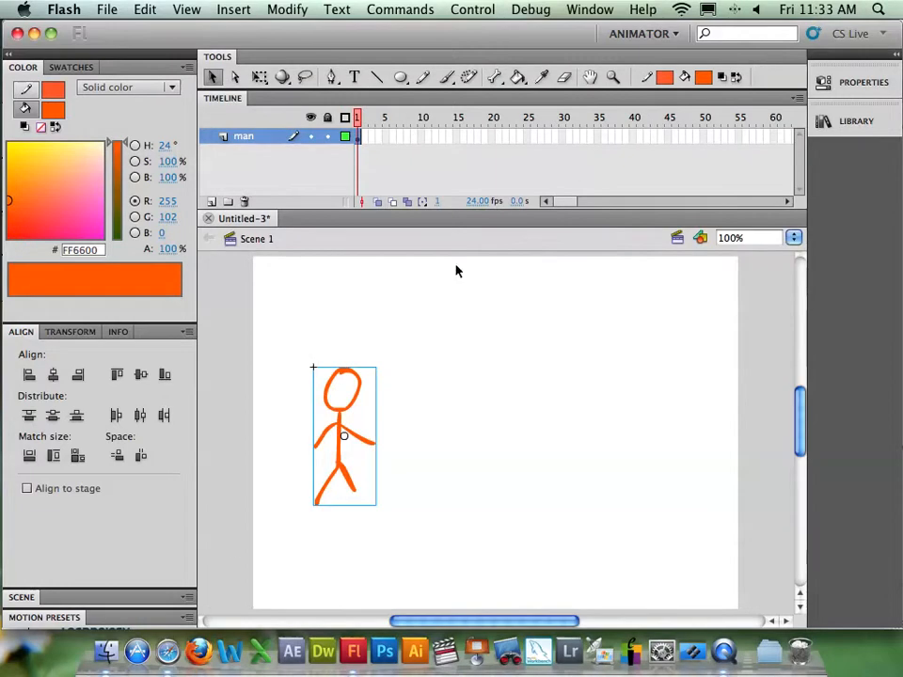
- Move the man slightly up and to the left on the stage and view its symbol in the library
left_click_drag(342, 429, 330, 396)
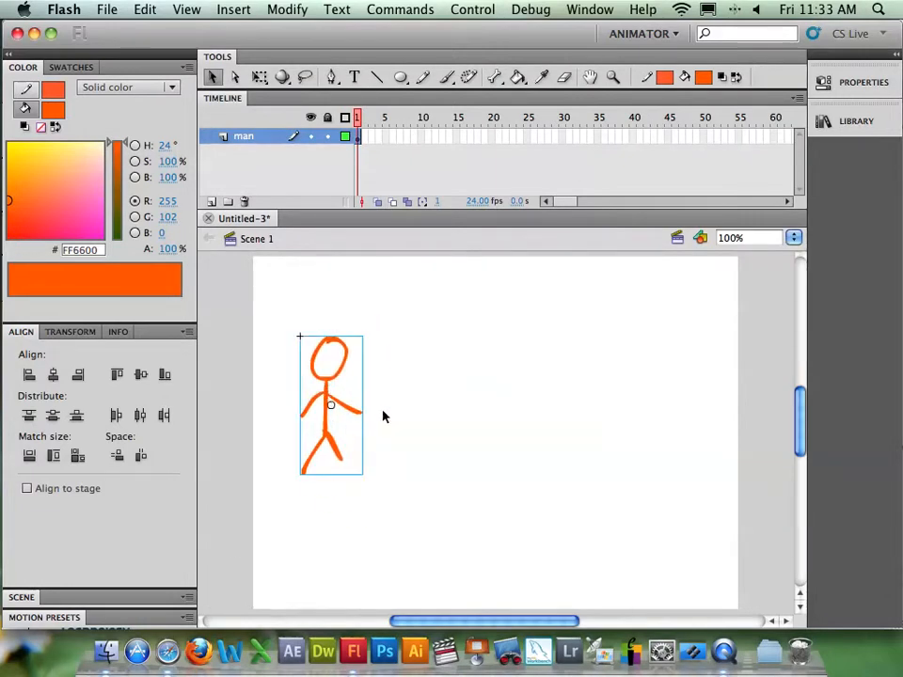
left_click(860, 122)
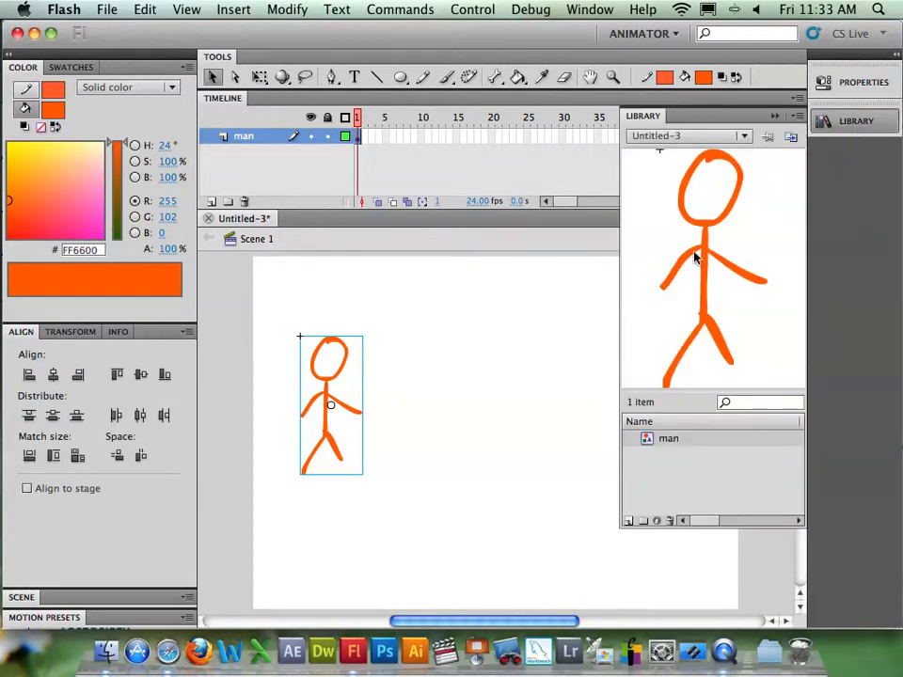
left_click(827, 122)
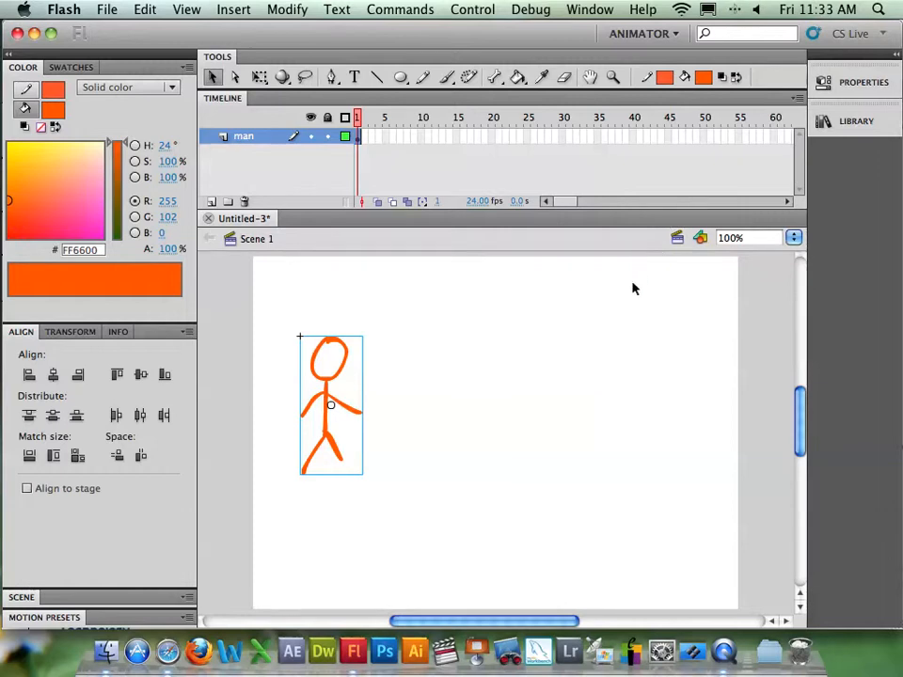
- Delete the man from the stage and place a new instance of the man symbol from the library on the left half
key("Delete")
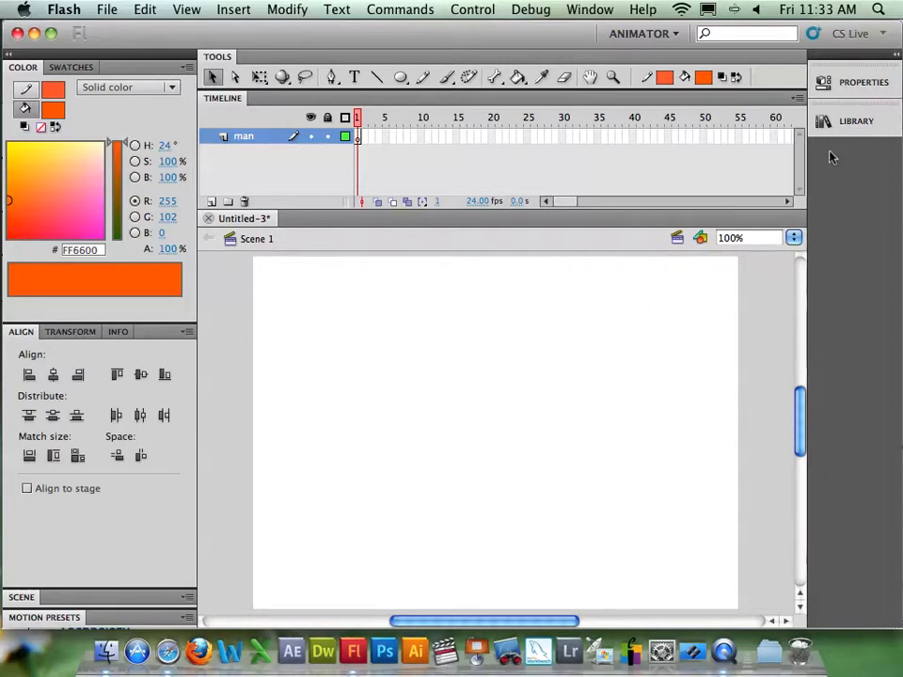
left_click(840, 128)
left_click_drag(709, 254, 342, 396)
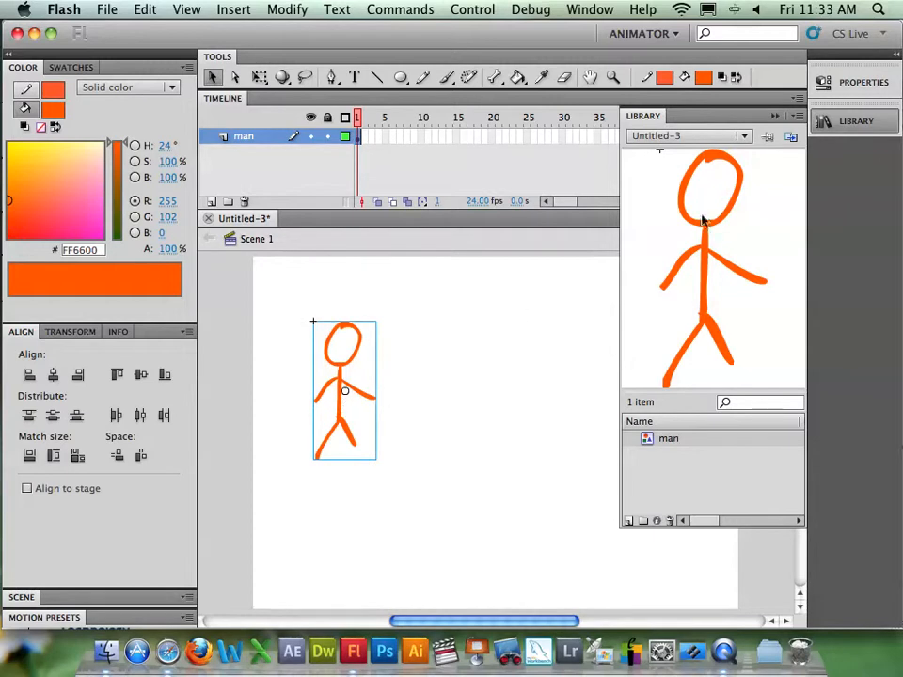
- Place two extra instances of the man symbol from the library on the stage, delete both and close the library
left_click_drag(639, 344, 520, 333)
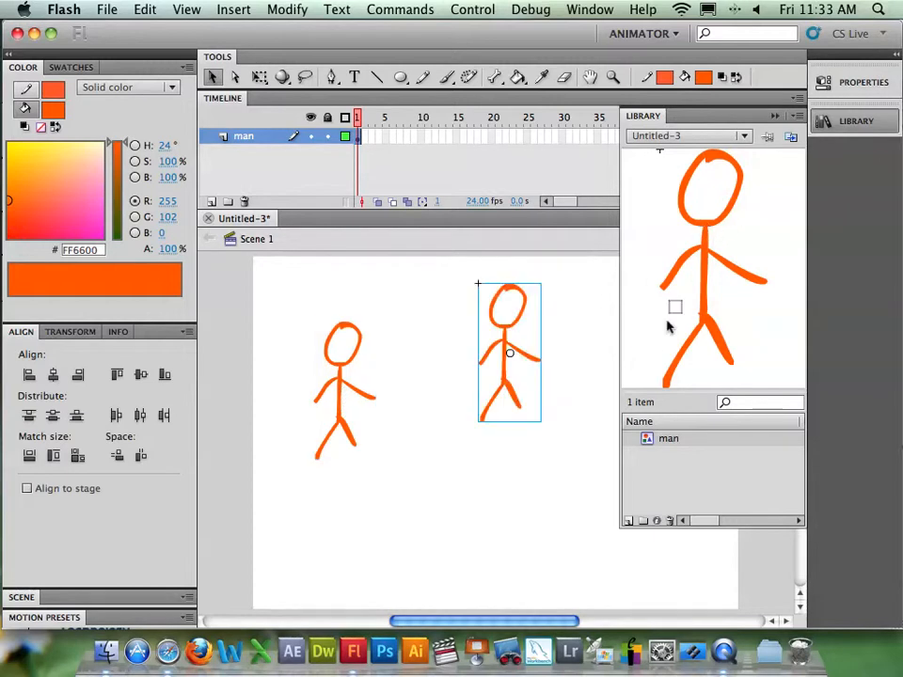
left_click_drag(700, 268, 523, 457)
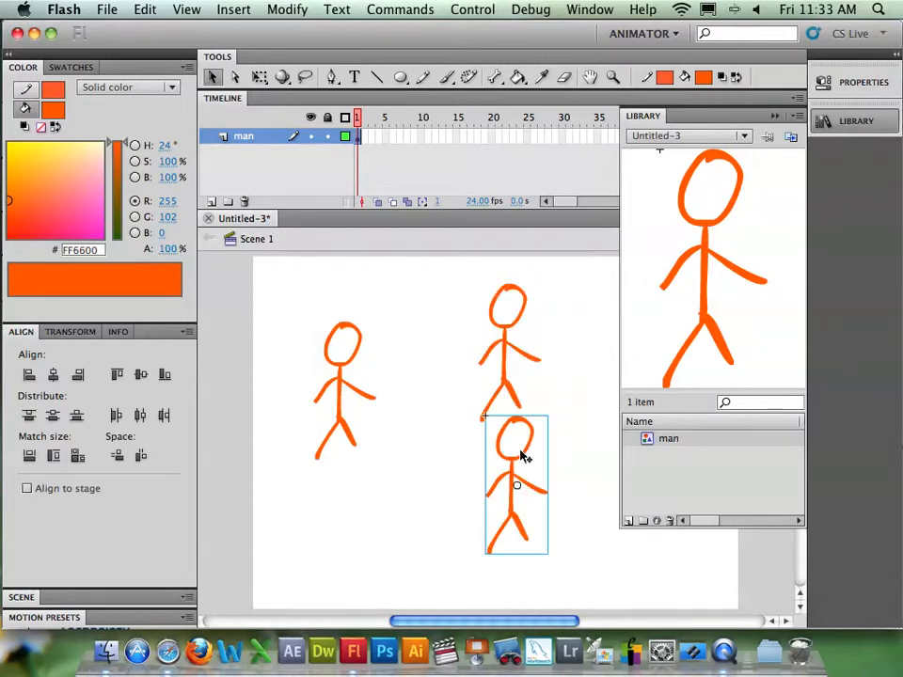
key("Delete")
left_click(504, 369)
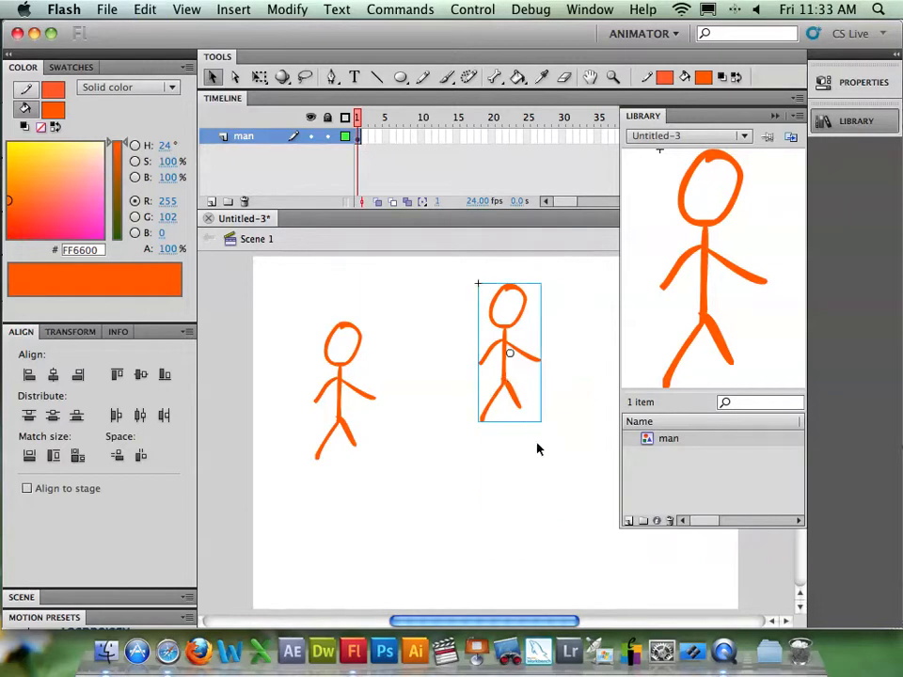
key("Delete")
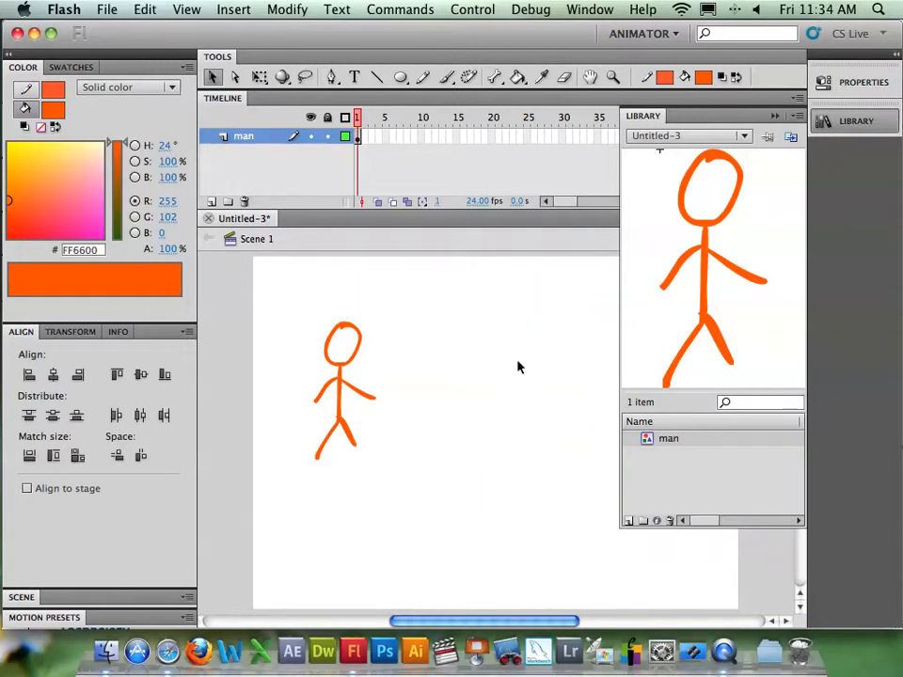
left_click(832, 122)
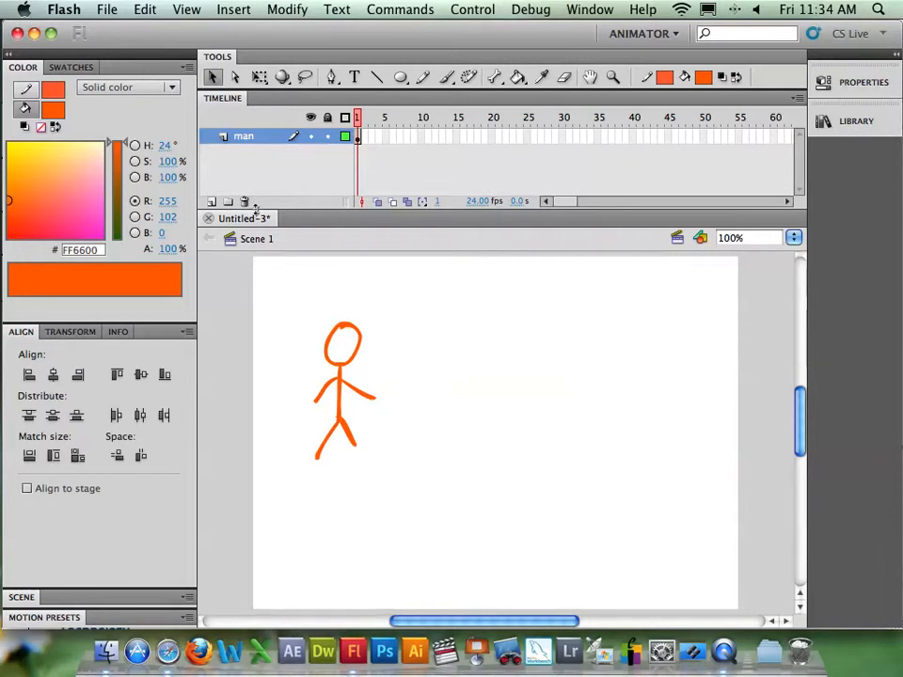
- Add a new layer above the man layer and name it hoop
left_click(211, 203)
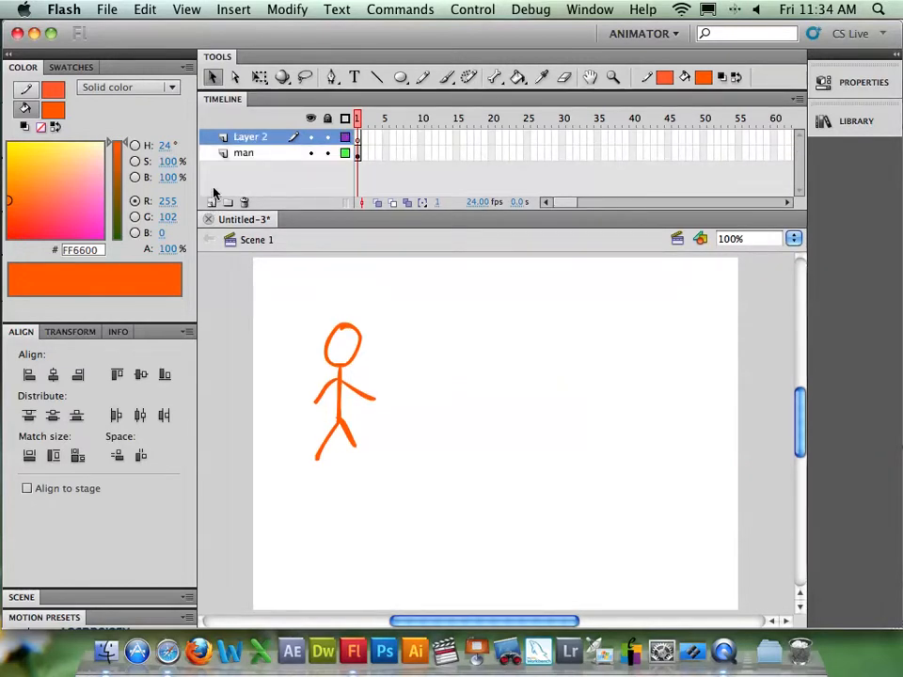
double_click(252, 138)
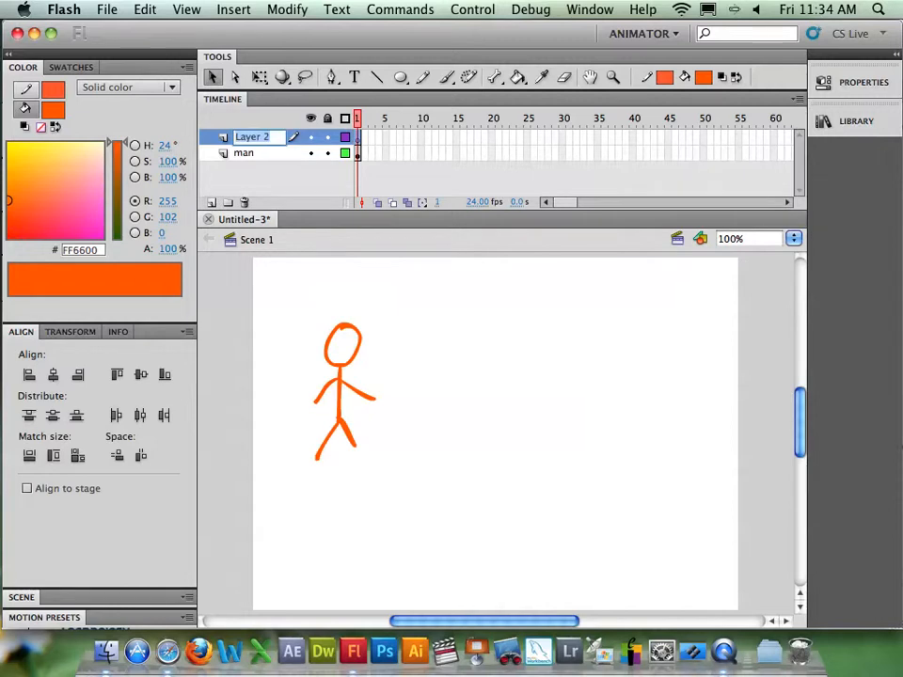
type("hoop")
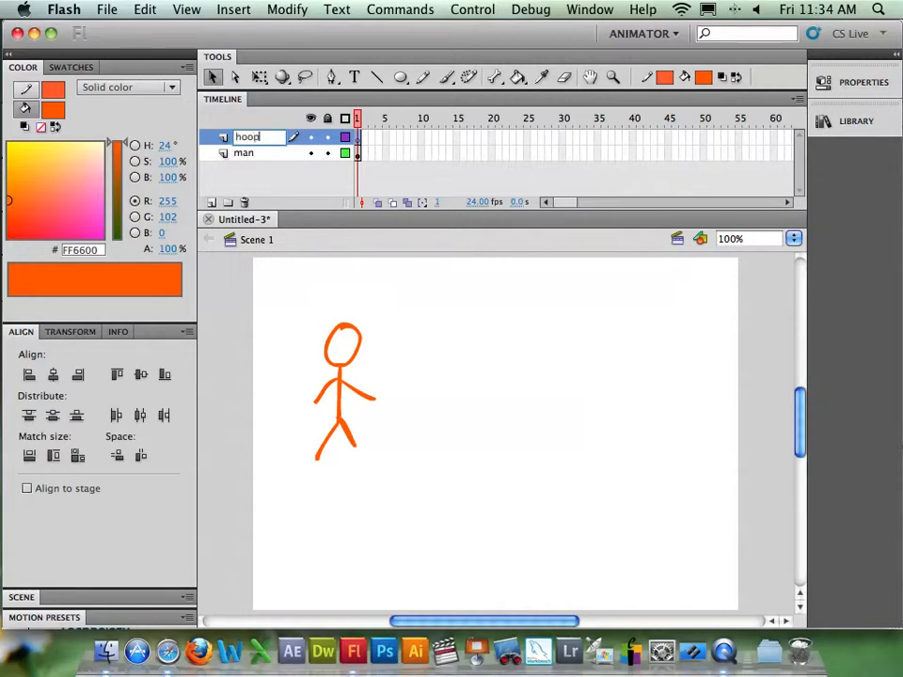
key("Return")
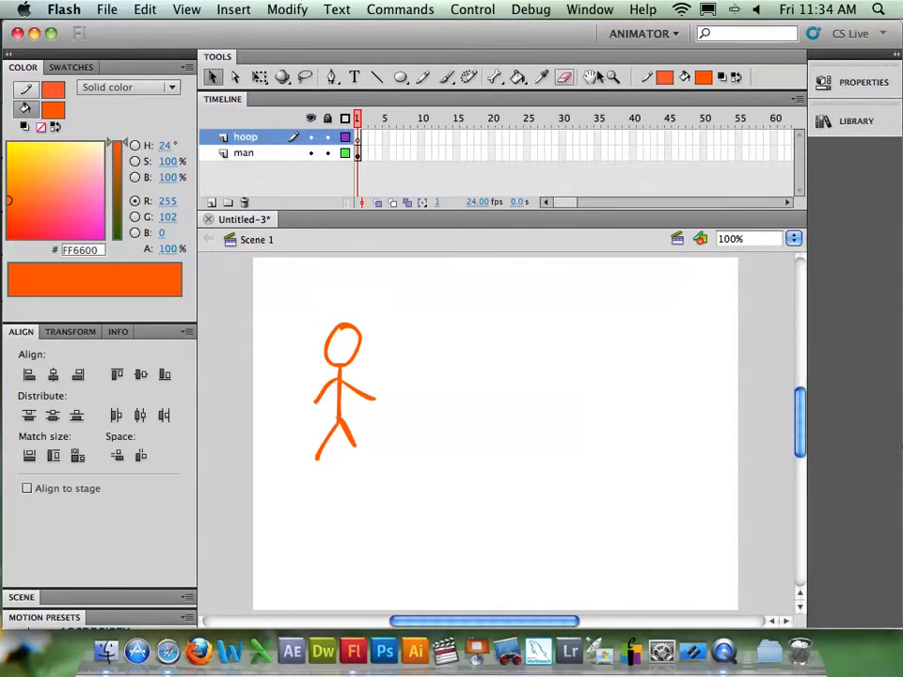
- Set the fill color to blue #0000CC and the stroke color to a matching blue
left_click(703, 77)
left_click(671, 141)
left_click(664, 77)
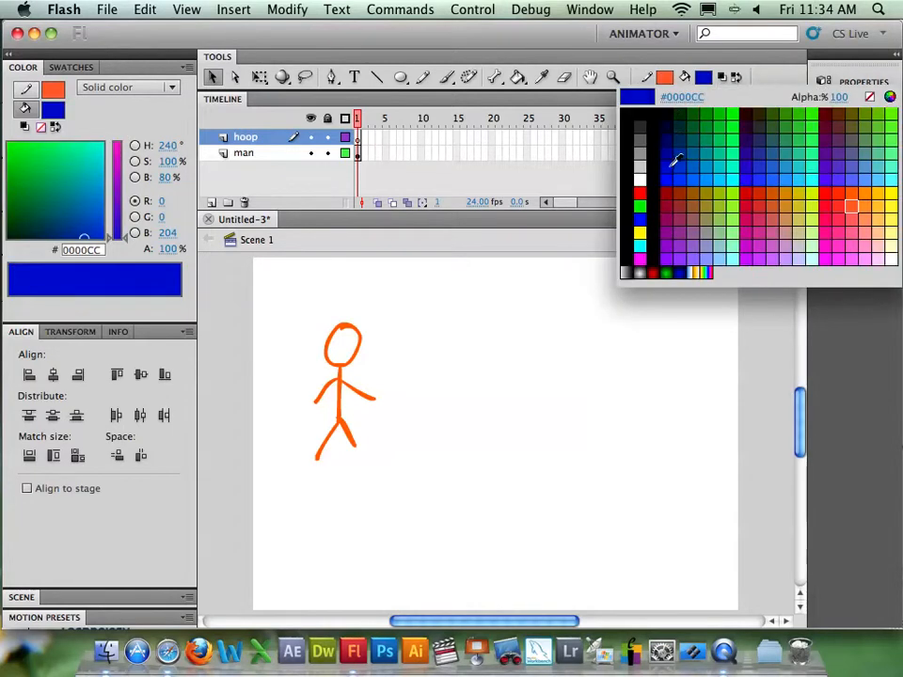
left_click(675, 158)
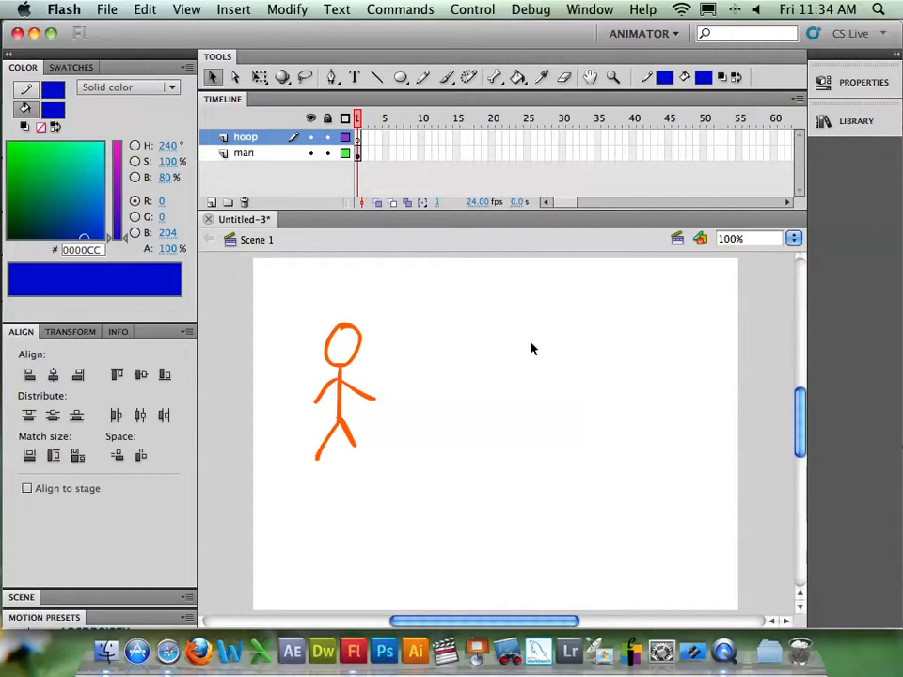
- Paint a blue basketball hoop with pole, flat oval rim, net and backboard opposite the man using the Brush tool, undoing the first round rim
left_click(446, 77)
left_click_drag(647, 346, 648, 496)
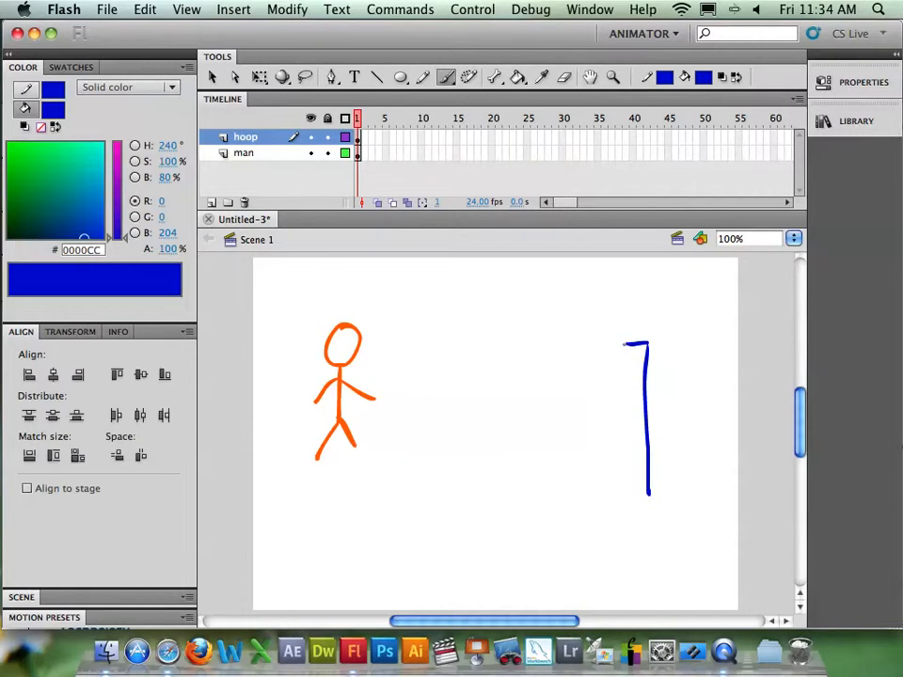
left_click_drag(602, 344, 616, 373)
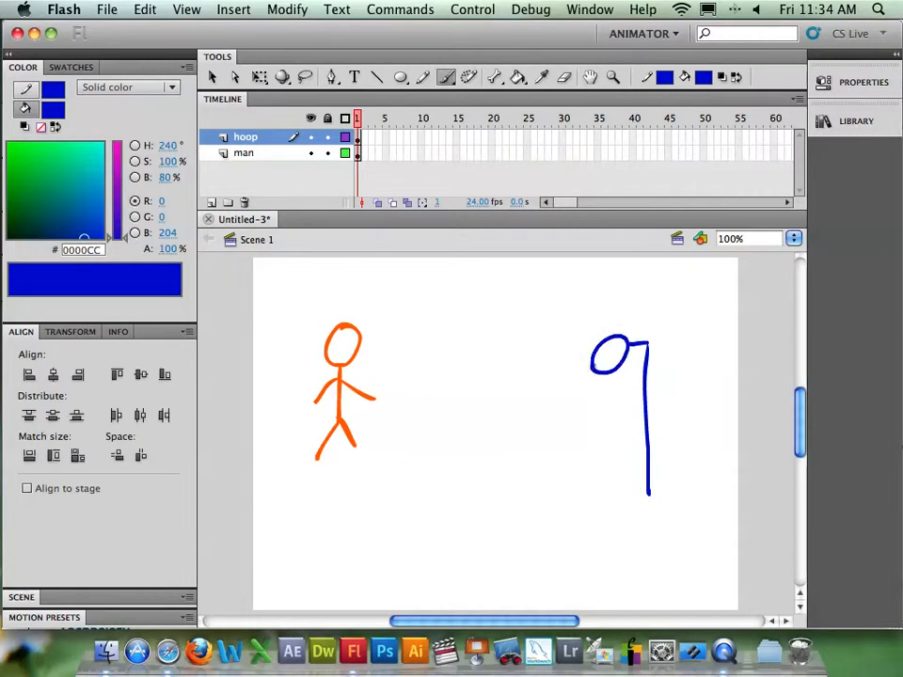
key("ctrl+z")
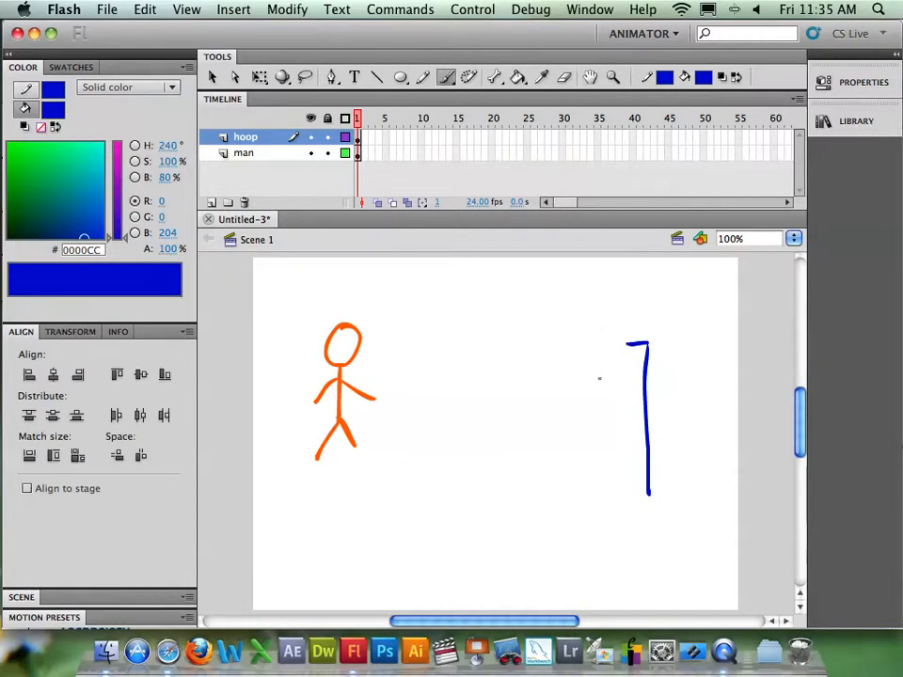
mouse_move(625, 342)
left_mouse_down()
mouse_move(586, 343)
mouse_move(576, 355)
mouse_move(607, 359)
mouse_move(630, 349)
mouse_move(578, 361)
mouse_move(592, 386)
left_mouse_up()
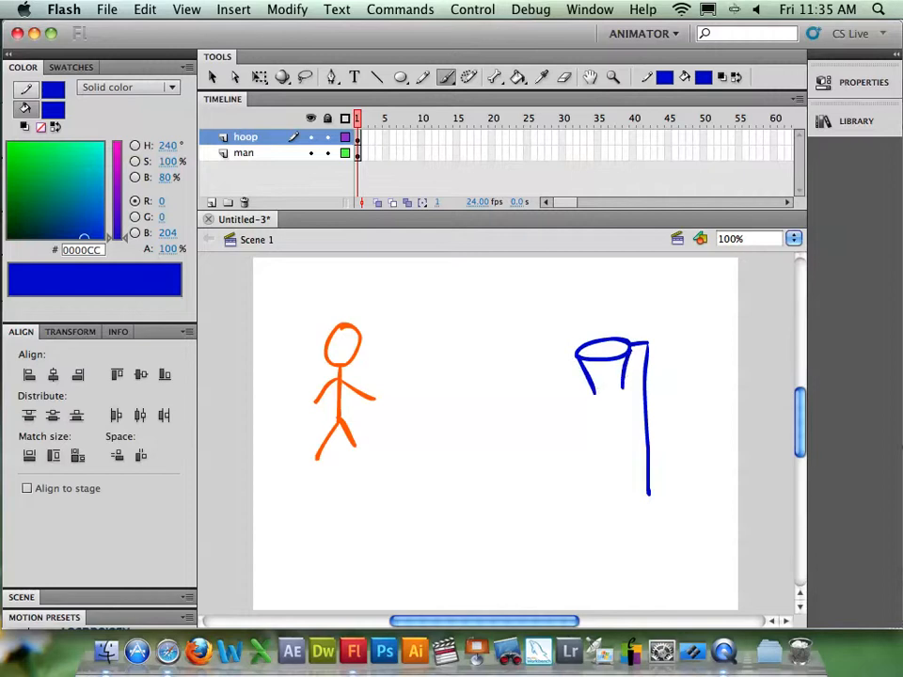
mouse_move(606, 381)
left_mouse_down()
mouse_move(622, 383)
mouse_move(606, 368)
mouse_move(622, 367)
left_mouse_up()
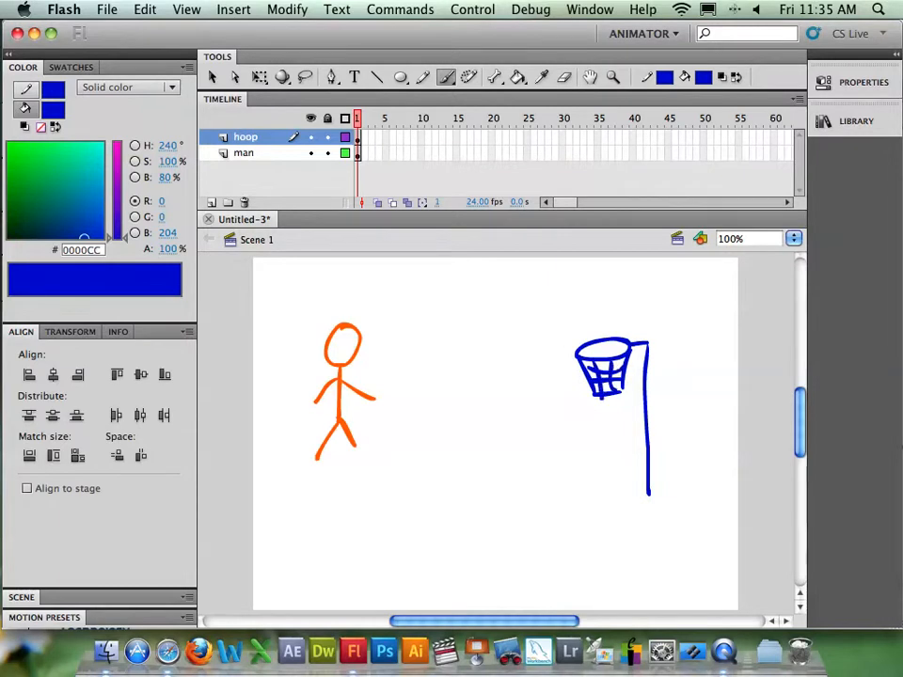
left_click_drag(630, 335, 631, 311)
mouse_move(693, 316)
left_mouse_down()
mouse_move(681, 380)
mouse_move(650, 366)
left_mouse_up()
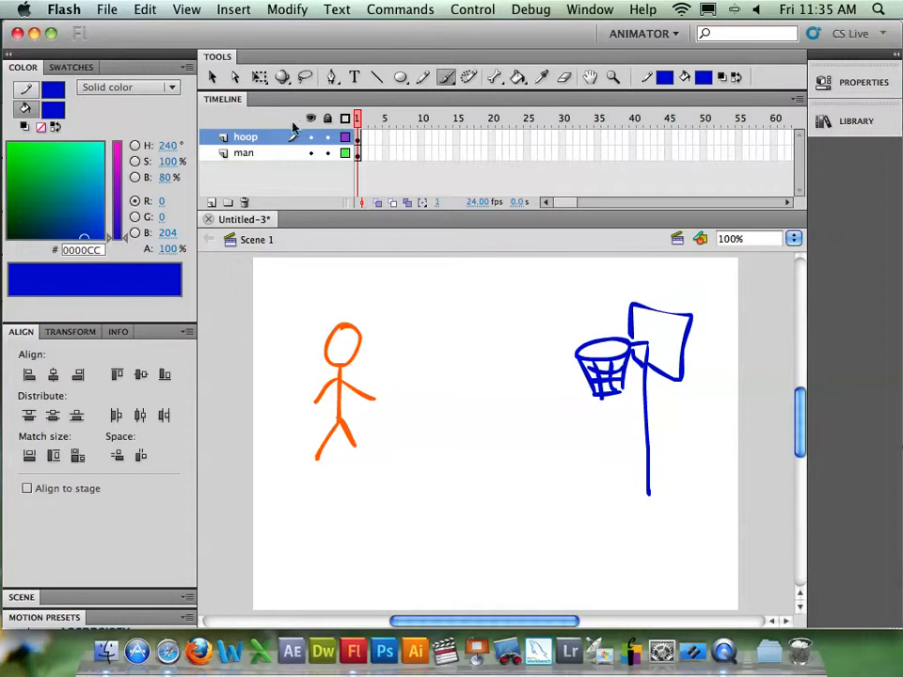
- Select the whole hoop drawing and convert it to a graphic symbol named hoop
left_click(211, 76)
mouse_move(524, 277)
left_mouse_down()
mouse_move(591, 355)
mouse_move(702, 542)
left_mouse_up()
left_click(280, 10)
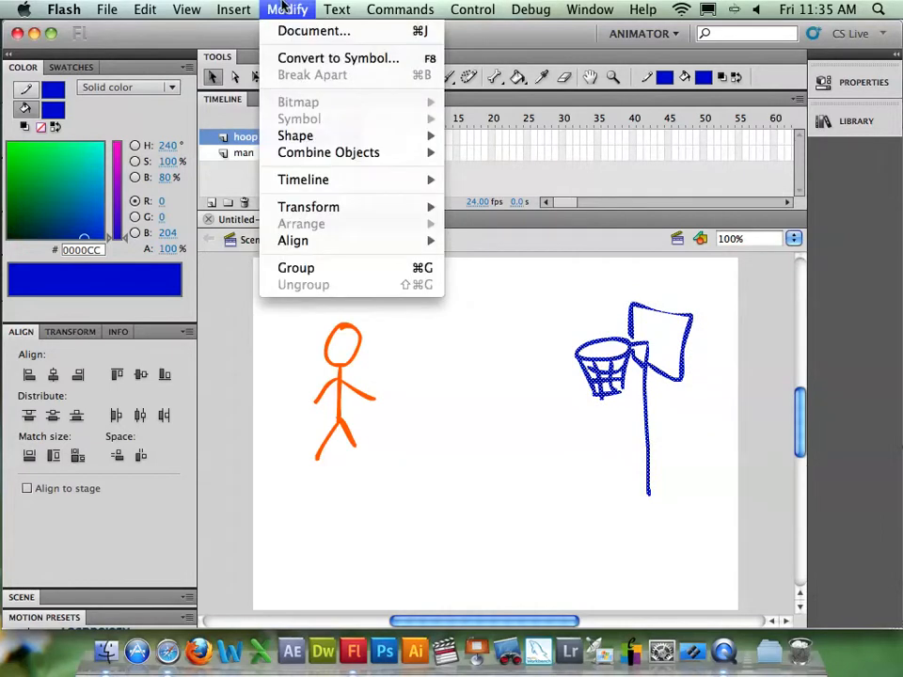
left_click(292, 57)
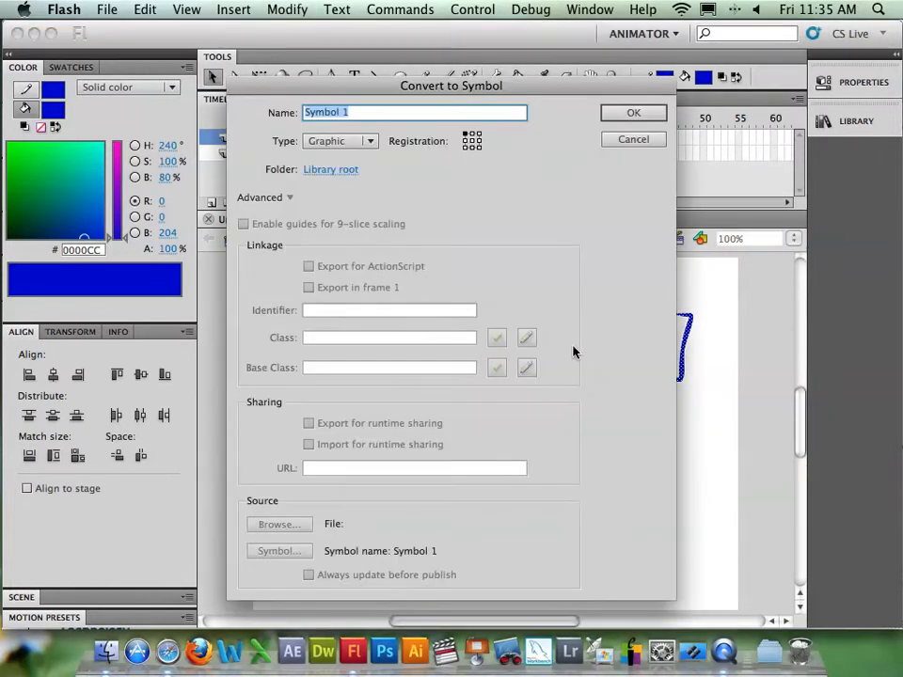
type("hoop")
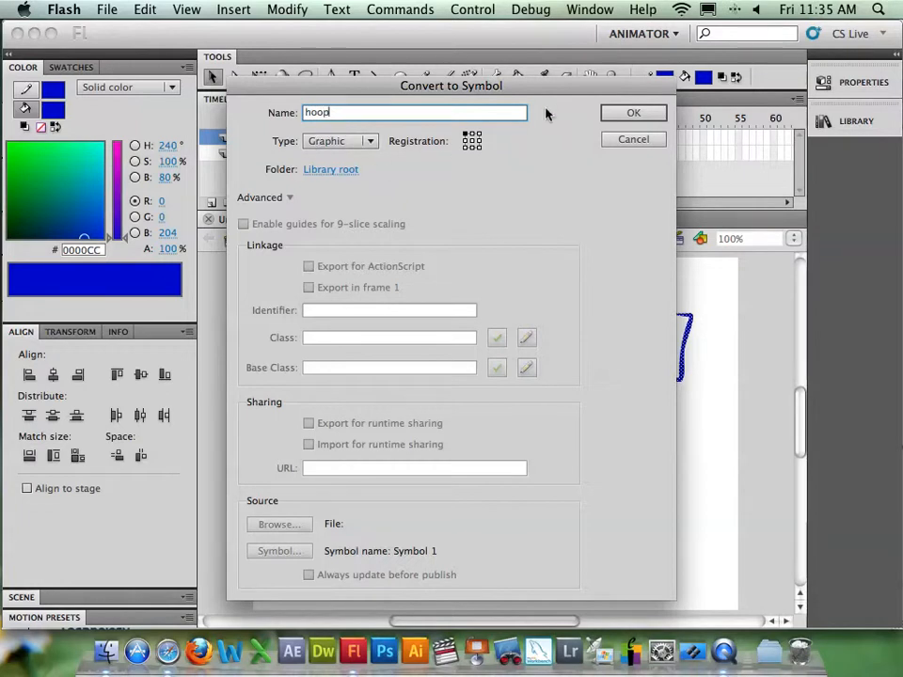
left_click(612, 115)
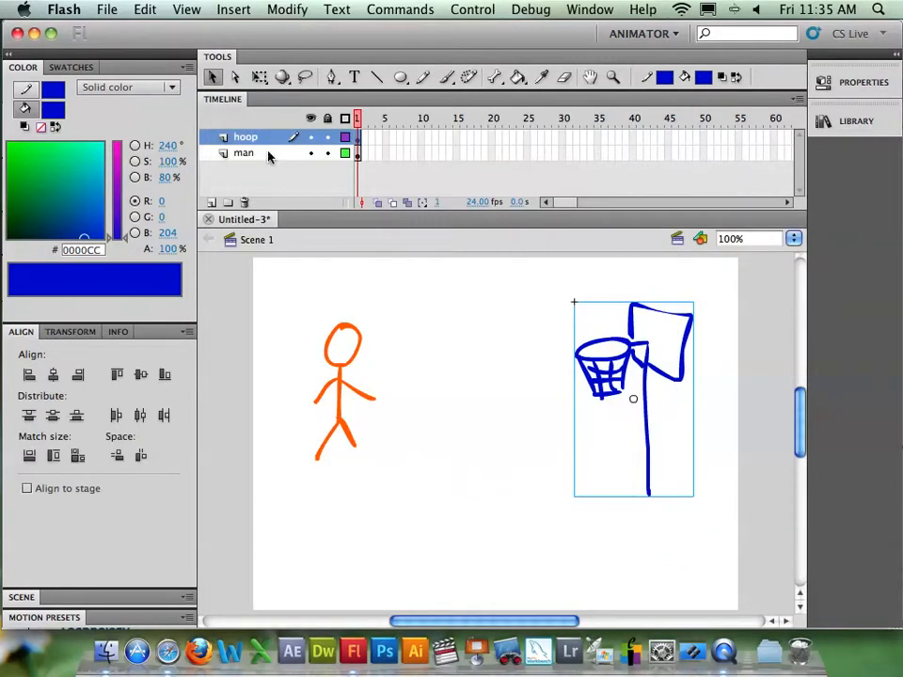
- Add a new layer above the hoop layer and name it ball
left_click(261, 156)
left_click(252, 140)
left_click(212, 205)
double_click(252, 137)
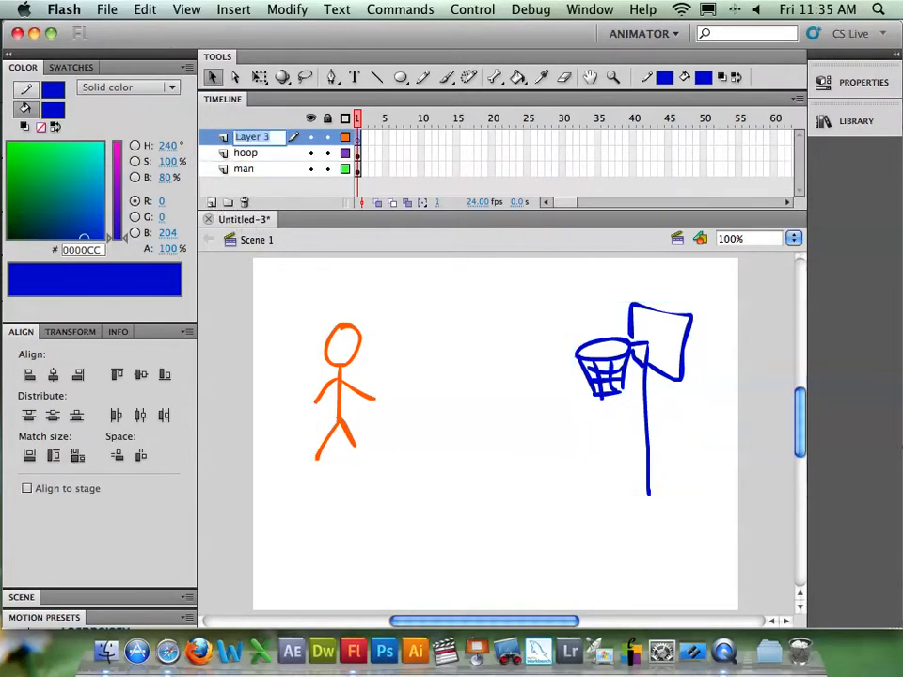
type("ball")
key("Return")
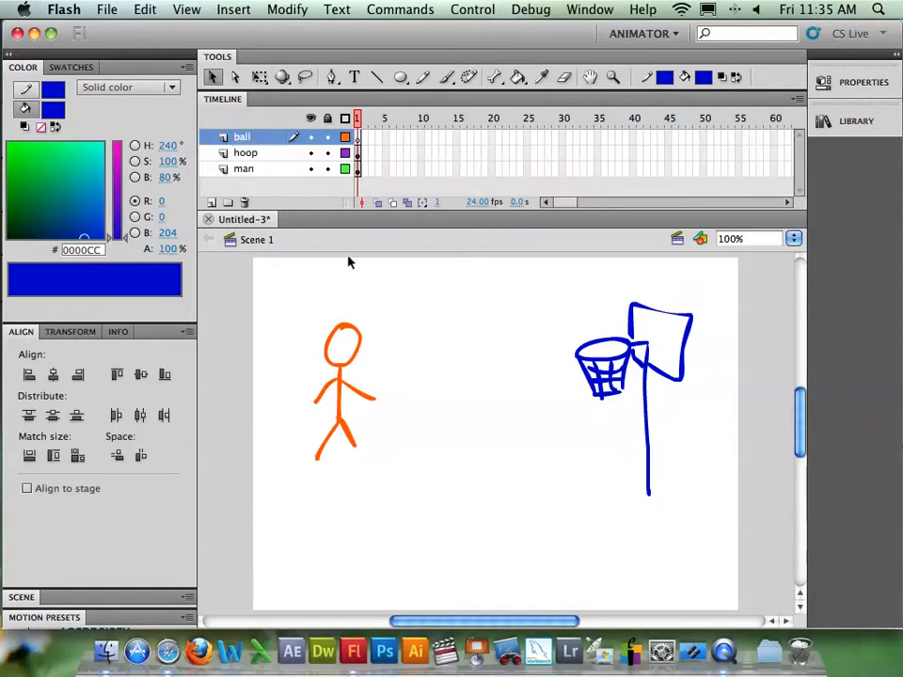
- Choose the Oval tool, draw a small blue circle between the man and the hoop, and undo it
left_click(401, 82)
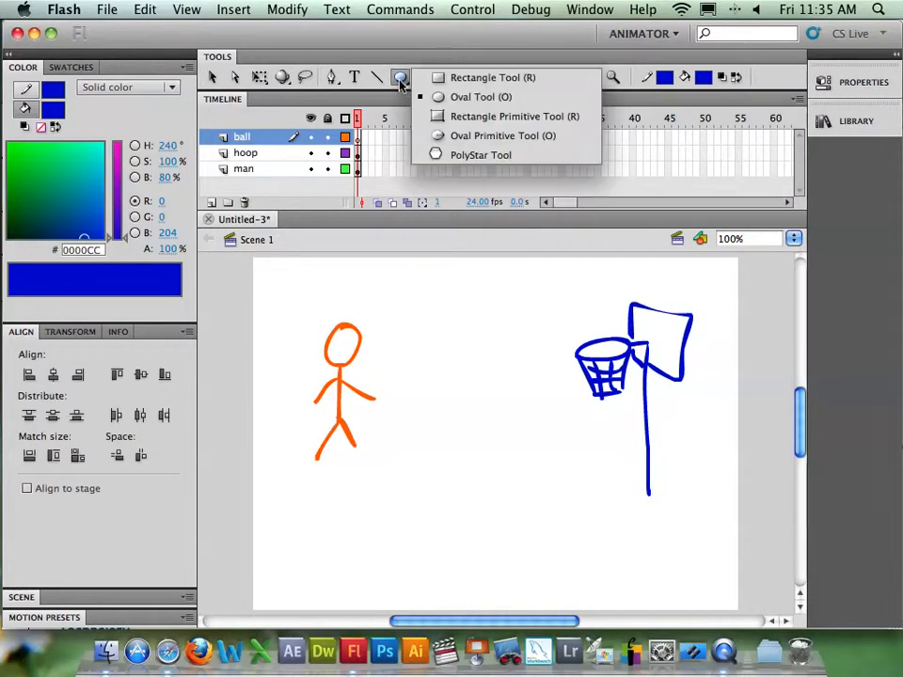
left_click(399, 61)
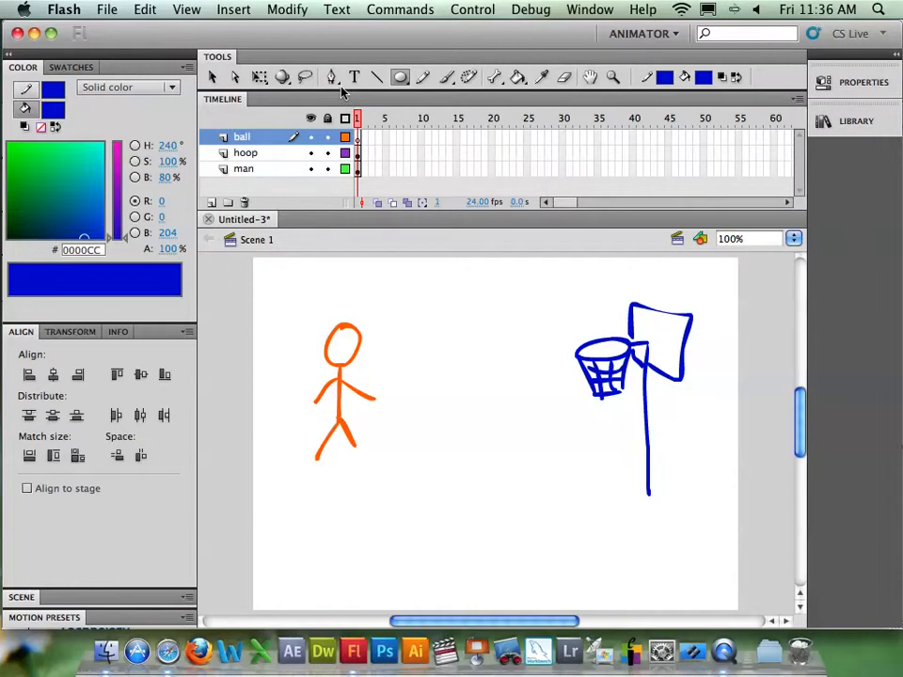
left_click(400, 83)
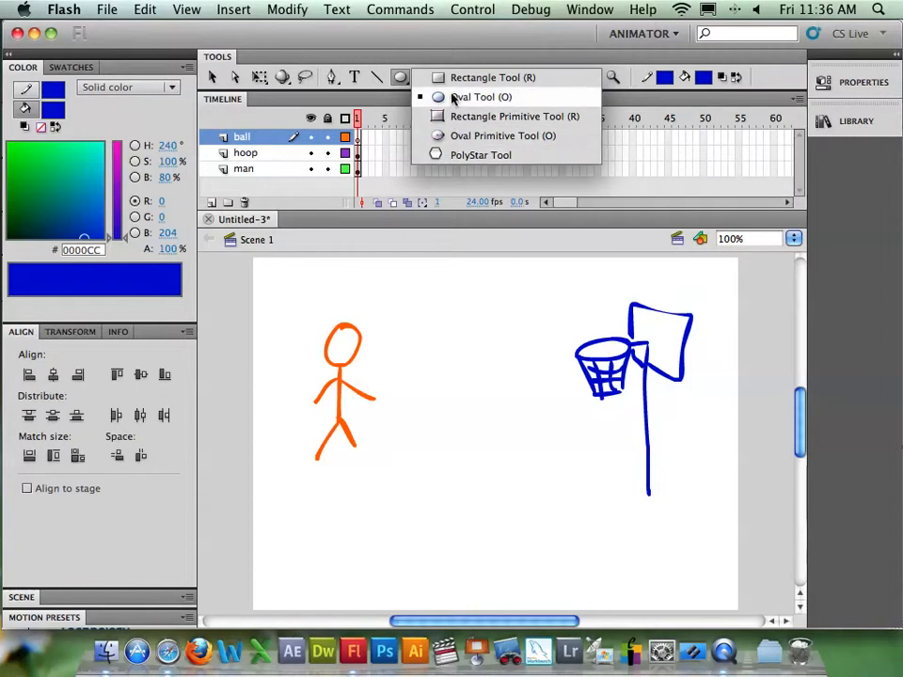
left_click(448, 97)
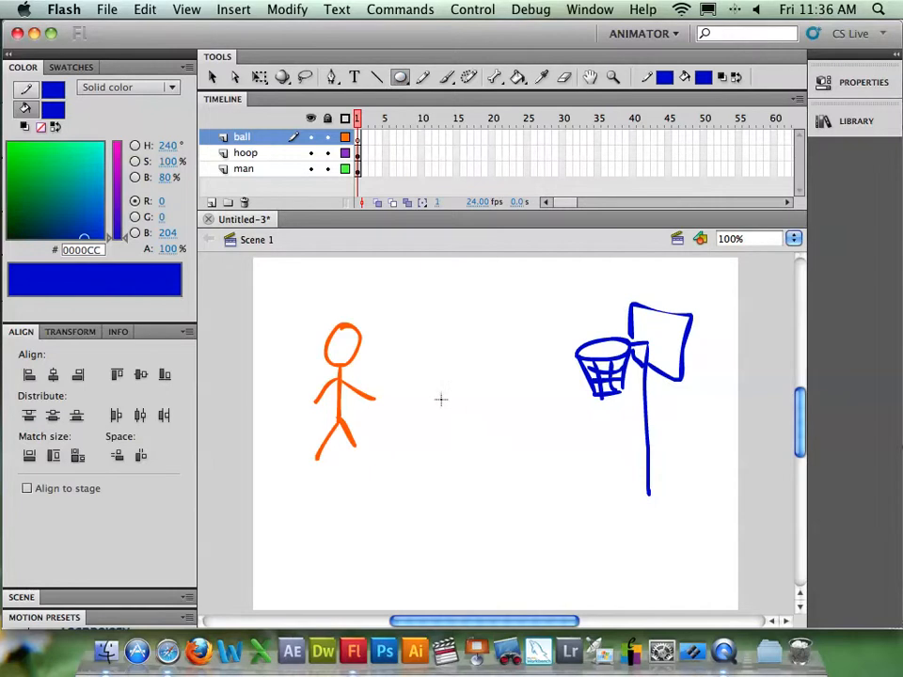
left_click_drag(428, 398, 456, 426)
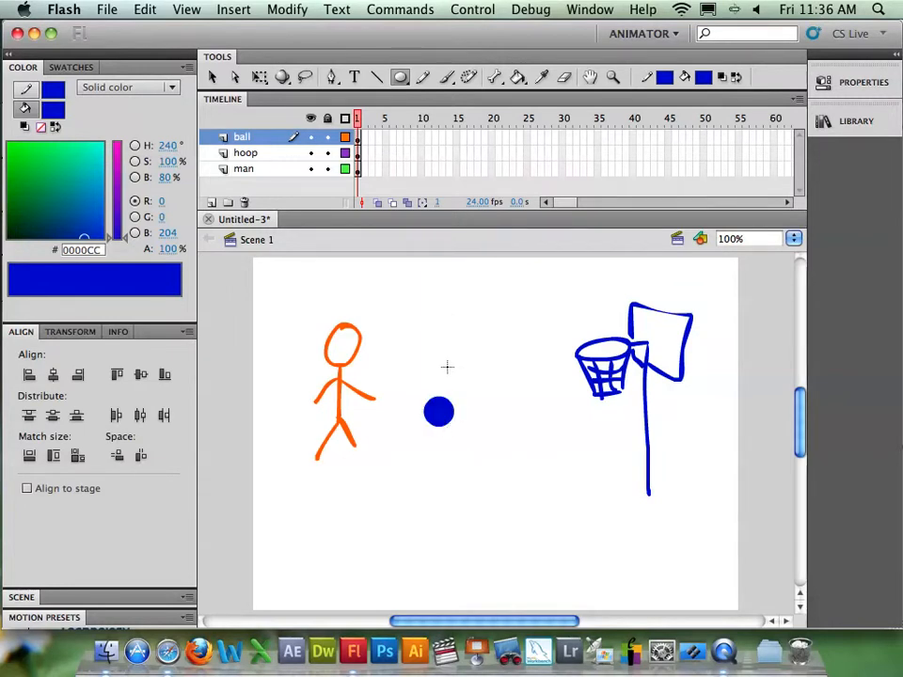
key("super+z")
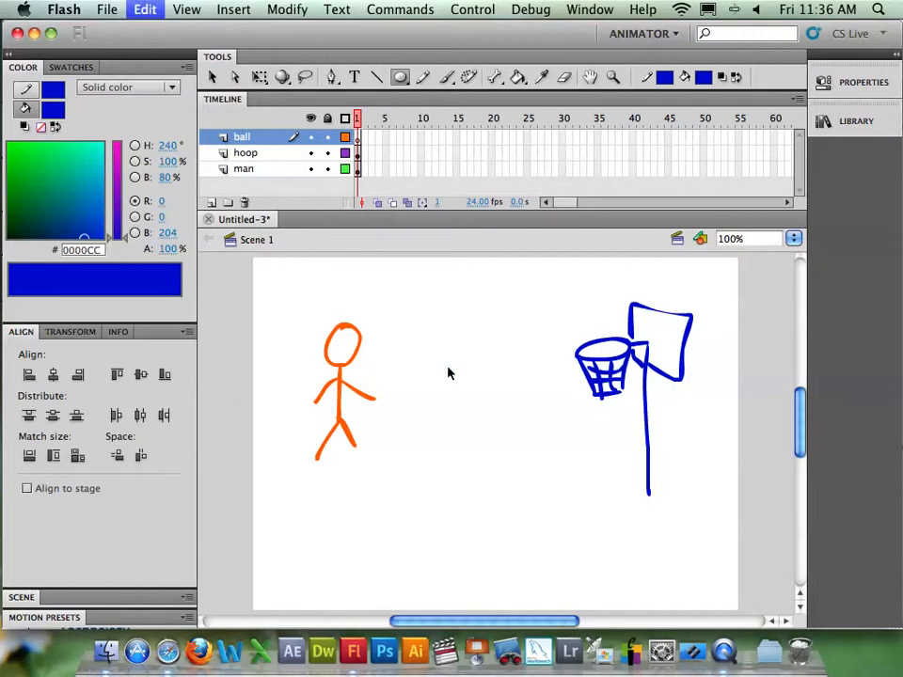
- Set the fill to green #33CC66 with a similar green stroke and draw a small ball beside the man
left_click(703, 78)
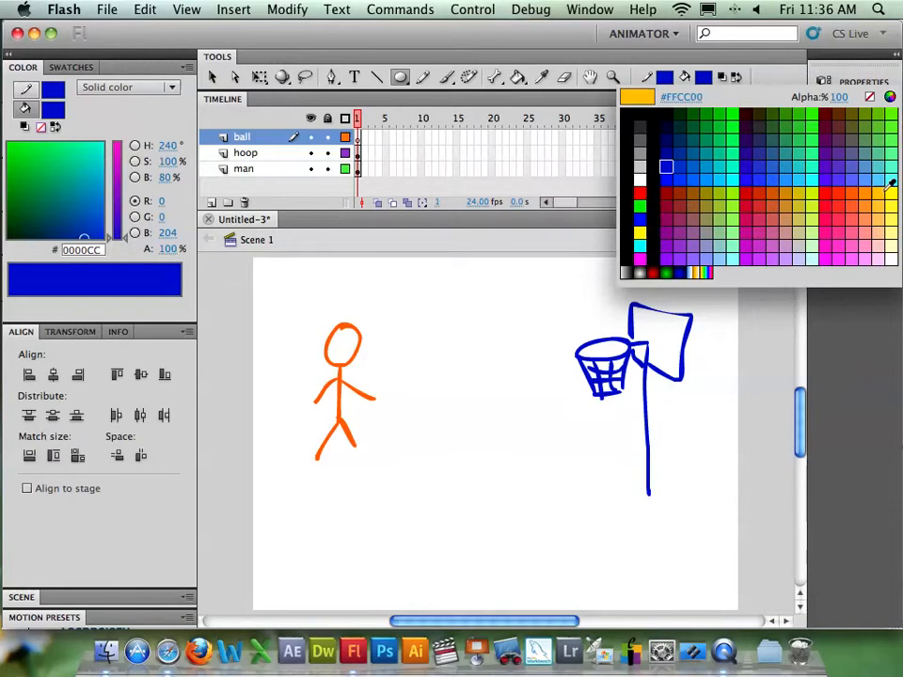
left_click(804, 134)
left_click(664, 77)
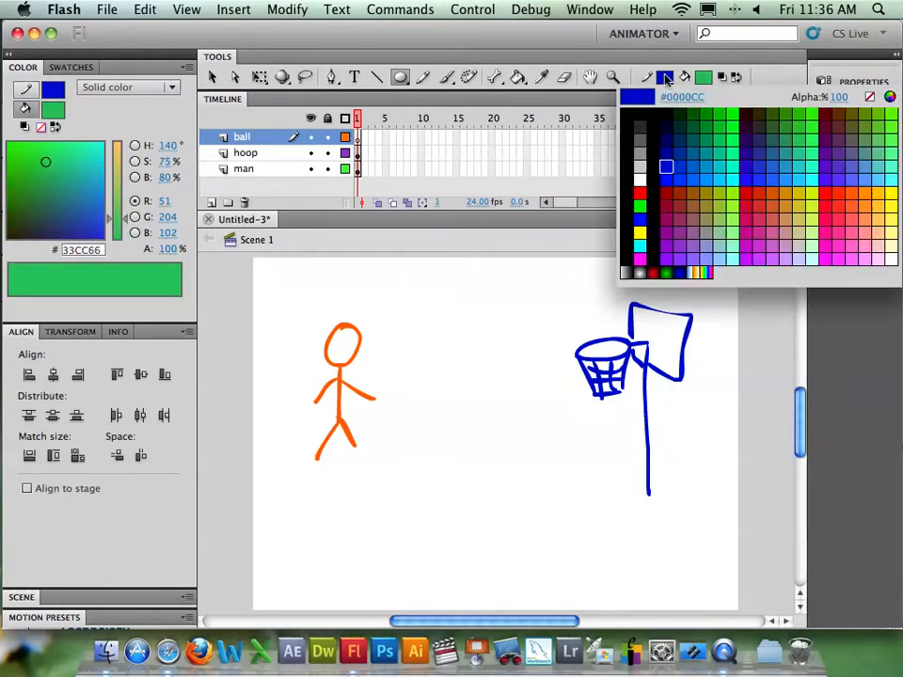
left_click(800, 155)
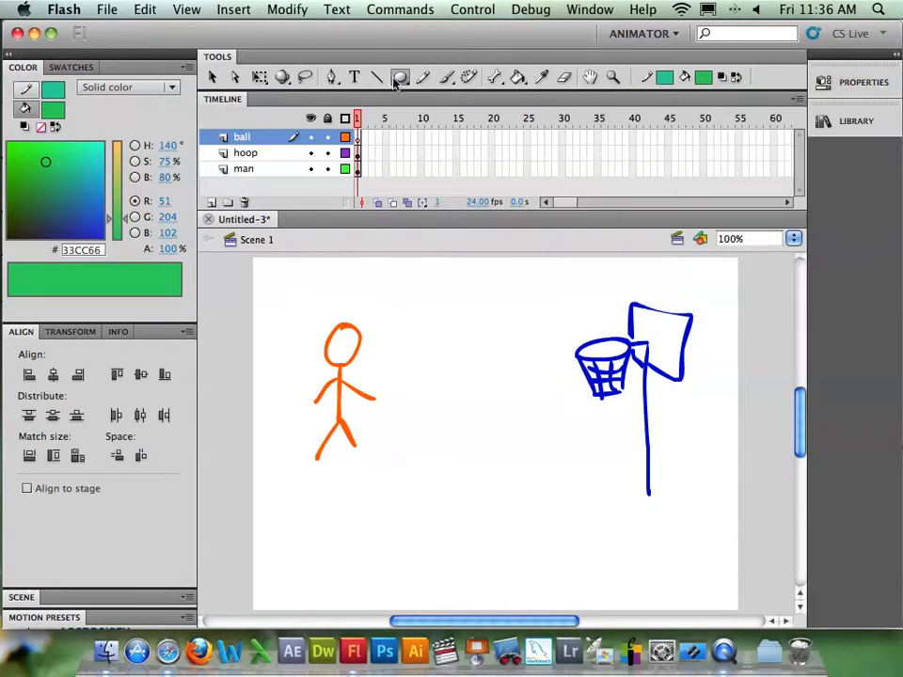
left_click_drag(419, 396, 448, 427)
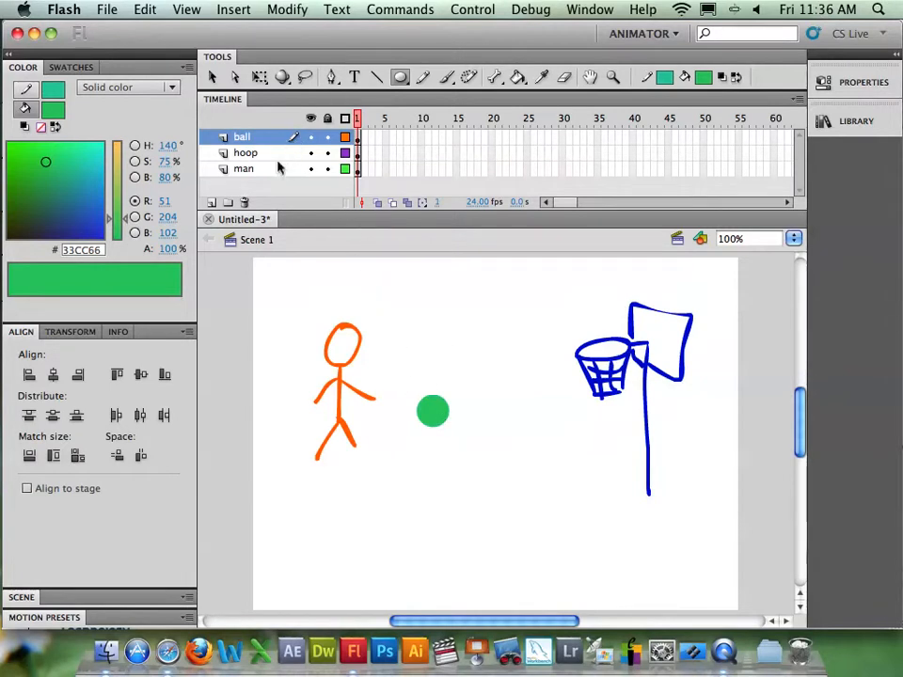
- Select the green circle and convert it to a graphic symbol named ball
left_click(213, 78)
left_click_drag(398, 369, 482, 468)
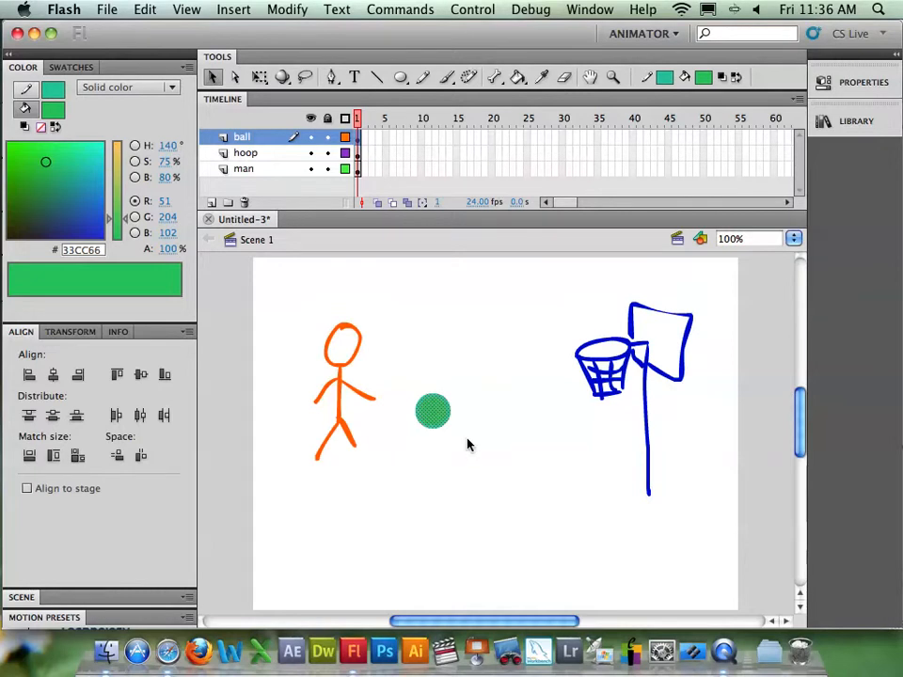
key("F8")
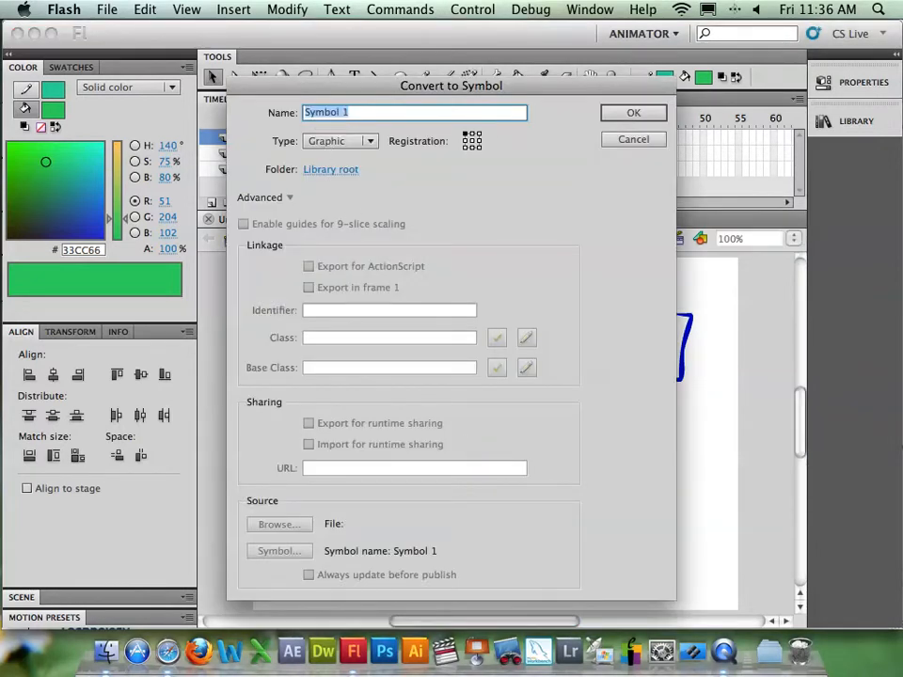
type("ball")
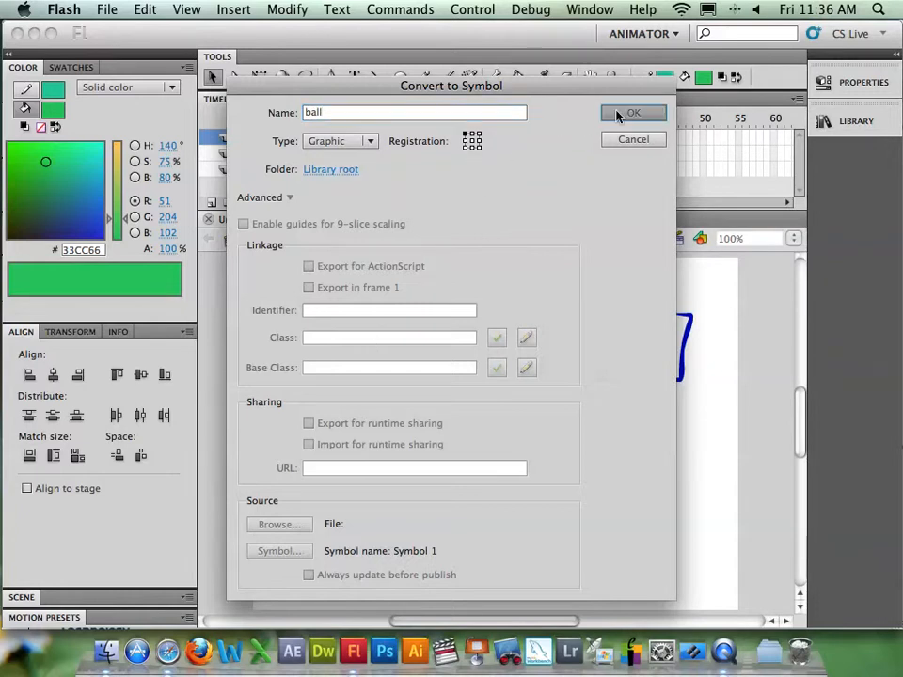
left_click(630, 114)
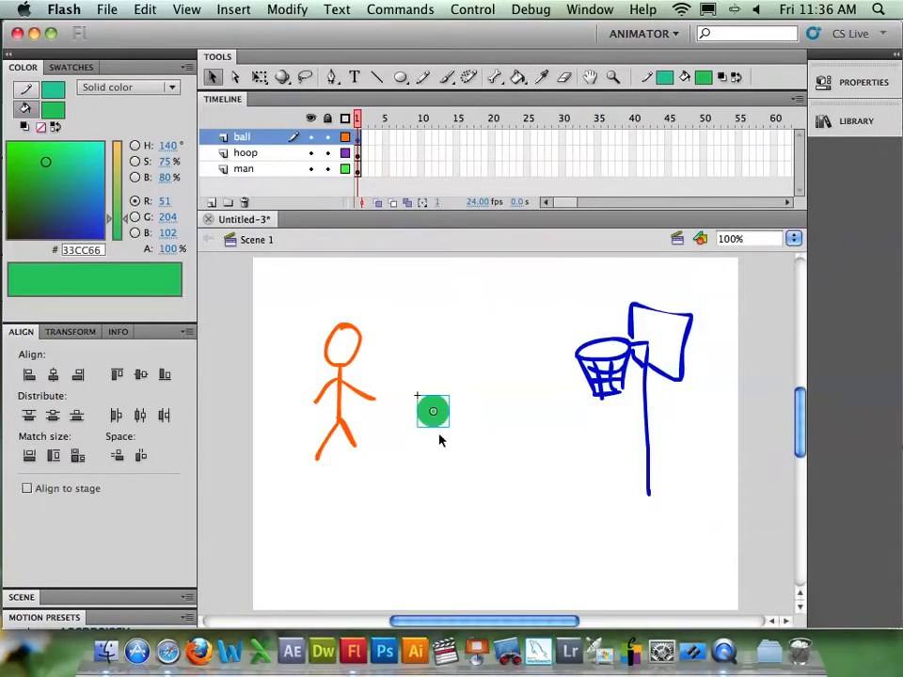
- Preview the man, hoop and ball symbols in the library, and close it
left_click(860, 123)
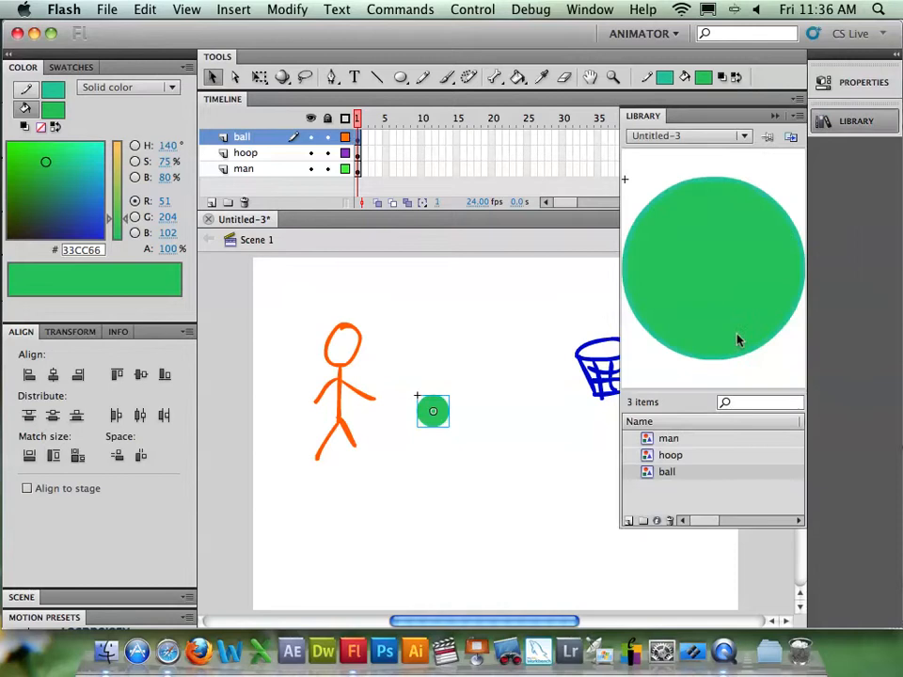
left_click(665, 439)
left_click(671, 455)
left_click(668, 471)
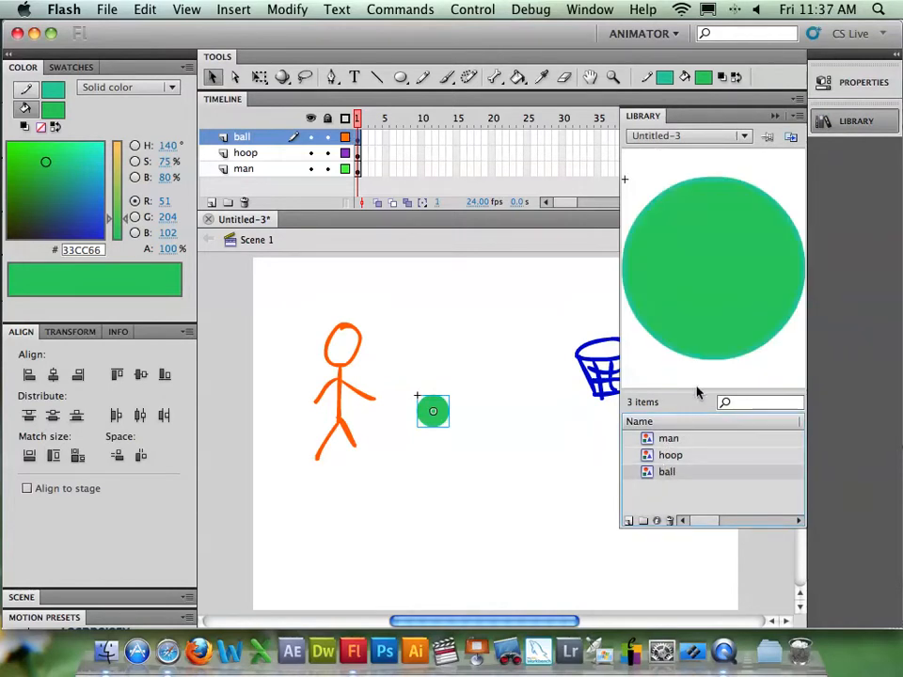
left_click(773, 120)
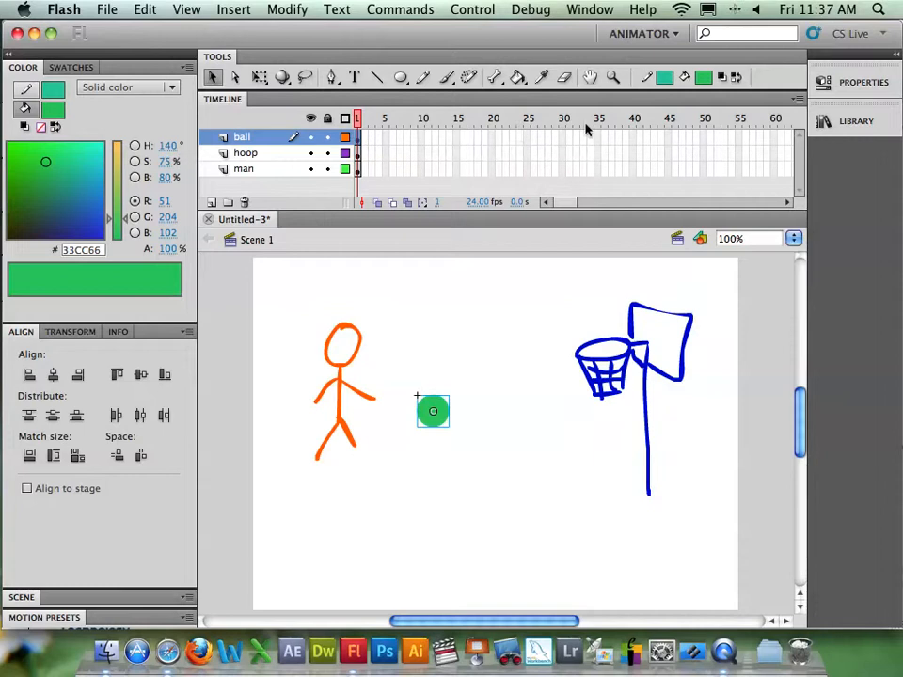
- Extend the ball layer to frame 40 by inserting a frame, and scrub the first few frames to check the scene
left_click(633, 138)
right_click(632, 139)
left_click(657, 208)
left_click_drag(358, 117, 386, 117)
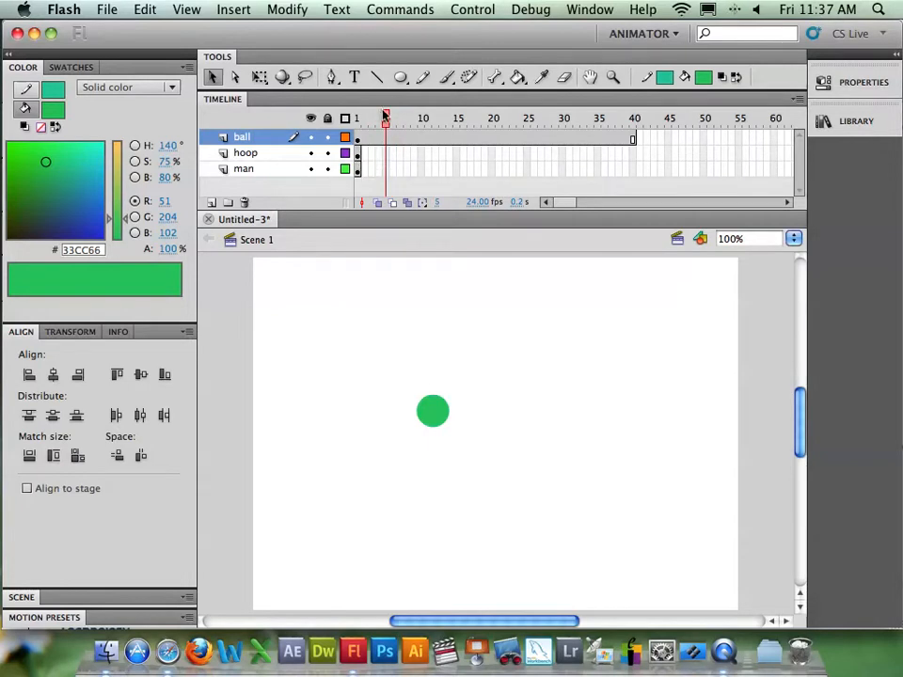
left_click_drag(385, 116, 359, 120)
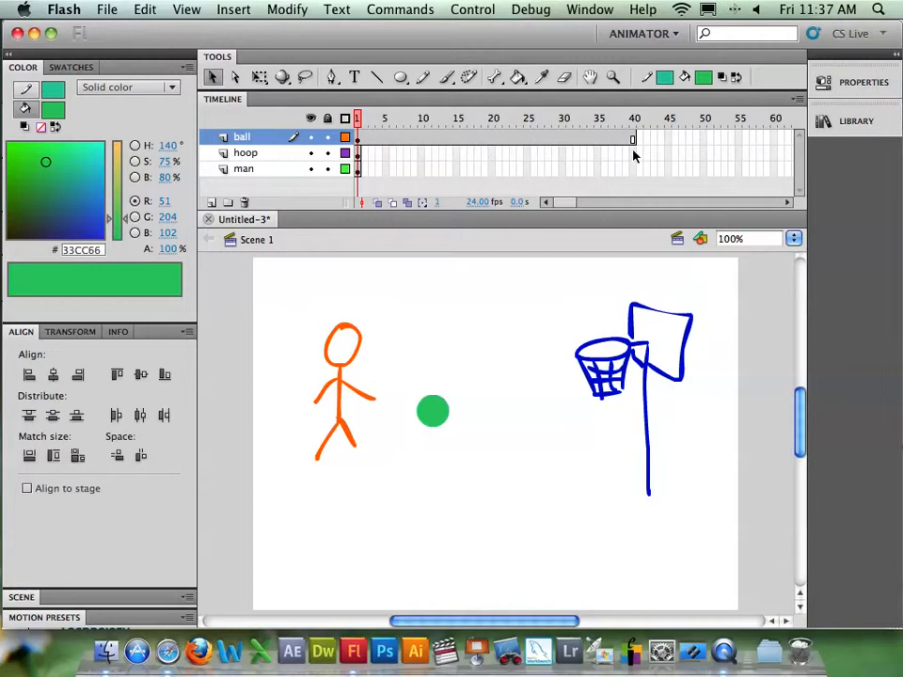
- Insert frames at frame 40 on the hoop and man layers together, and scrub the playhead to frame 13
left_click_drag(633, 153, 635, 173)
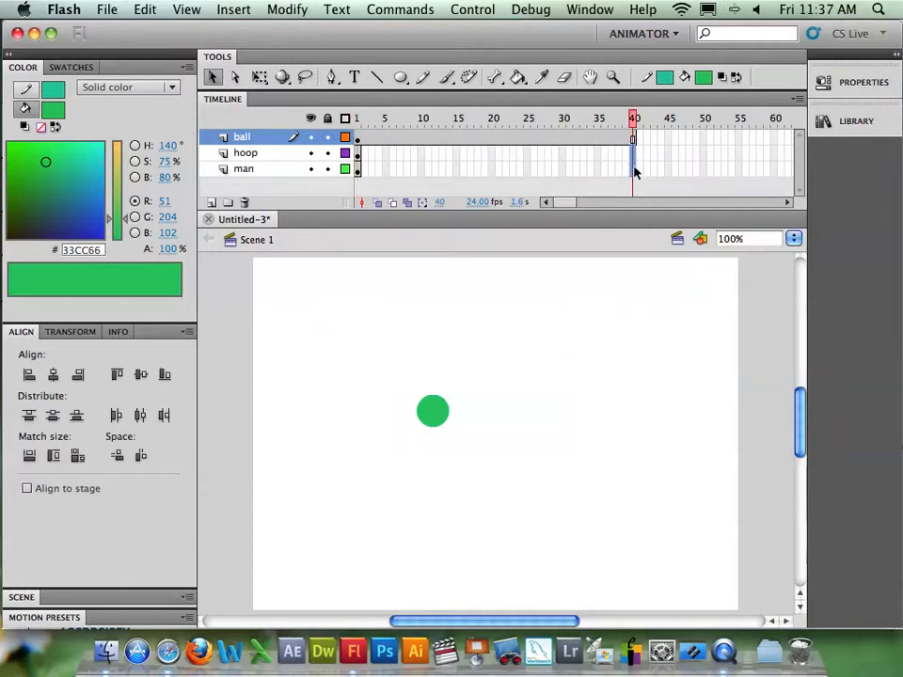
left_click(635, 172)
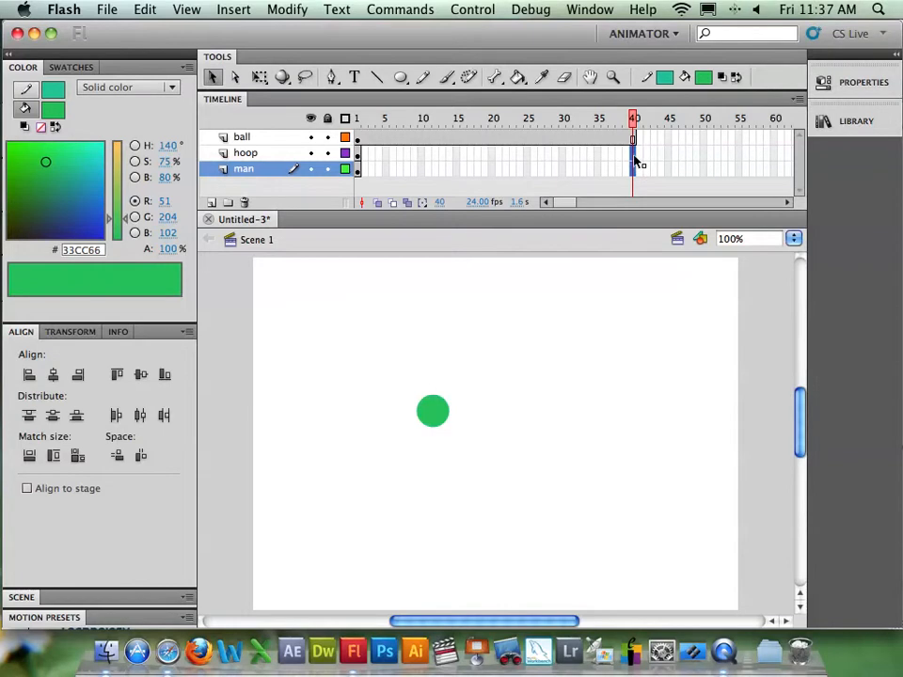
right_click(636, 162)
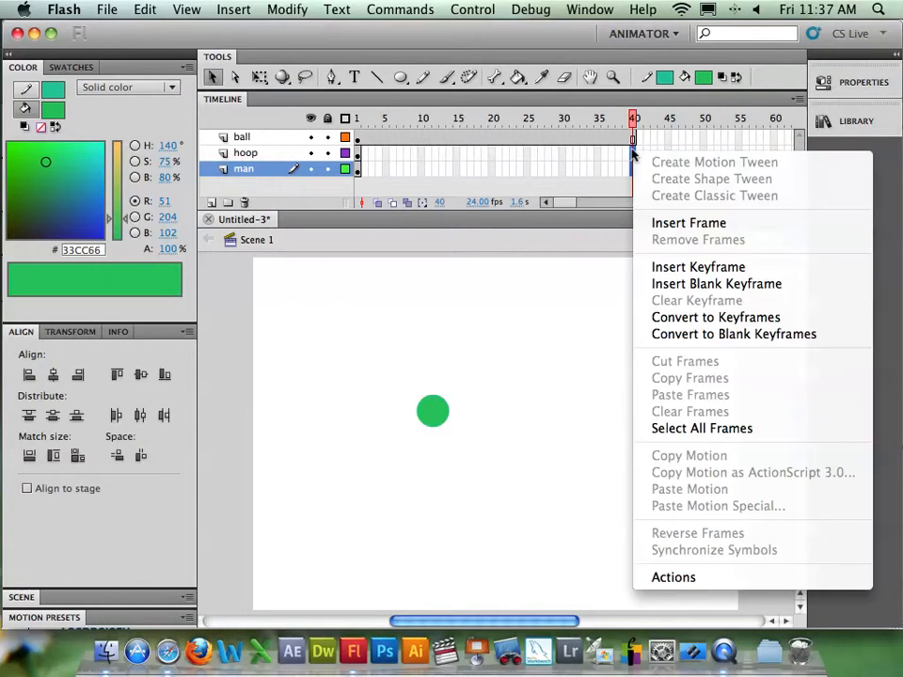
left_click(651, 222)
left_click_drag(357, 120, 442, 119)
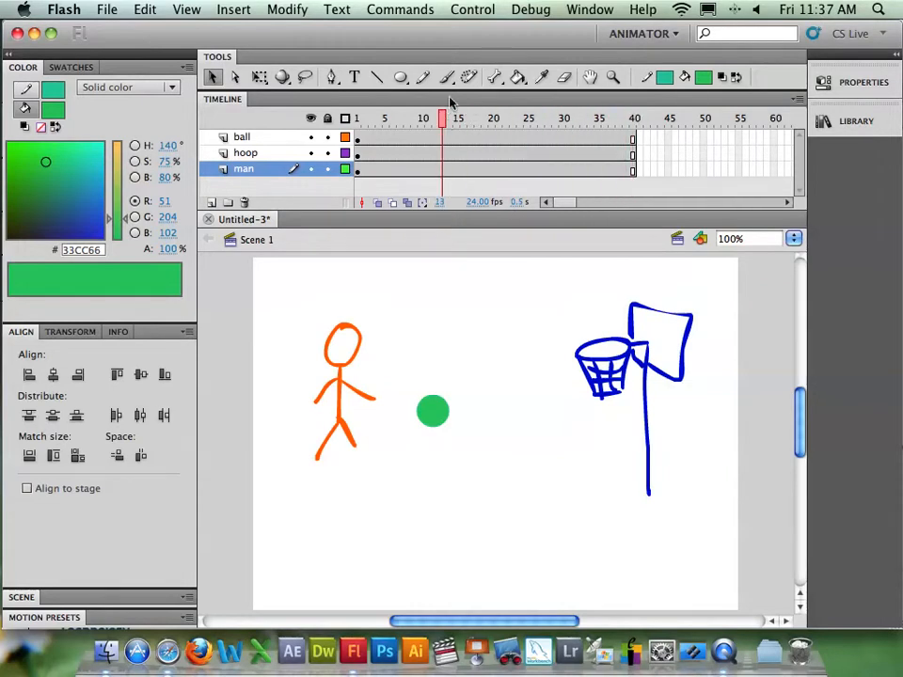
- Move the man down and to the left on the stage, and place the ball at his hand nearest the hoop
left_click(247, 139)
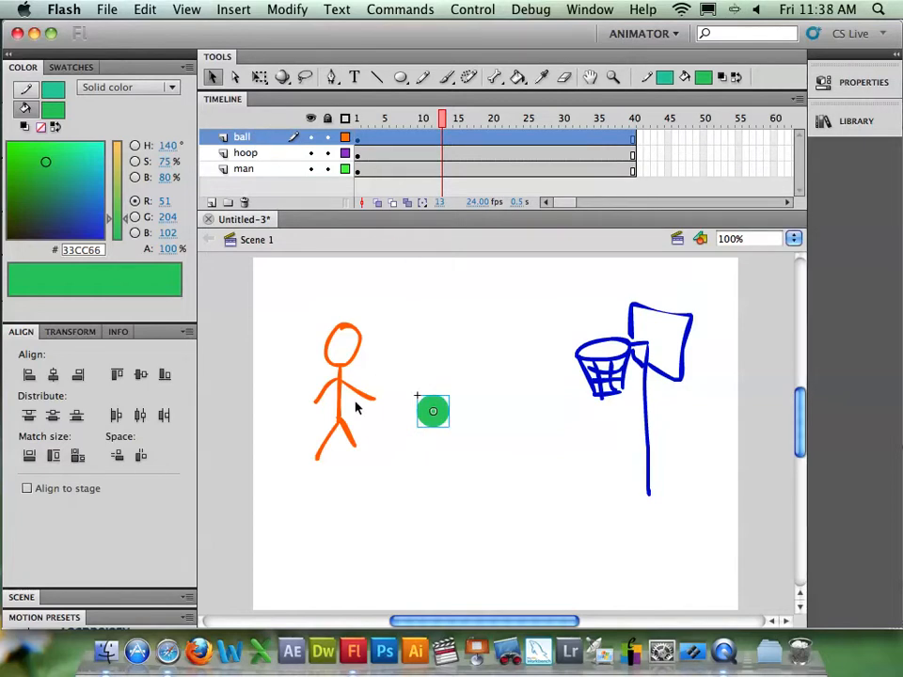
left_click(235, 171)
left_click_drag(347, 390, 324, 439)
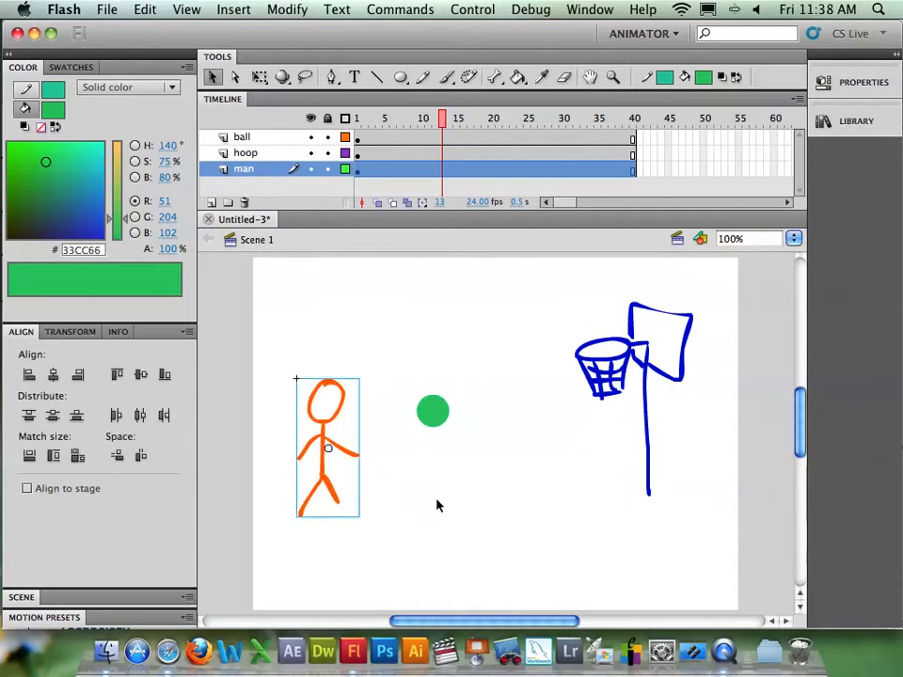
left_click(347, 347)
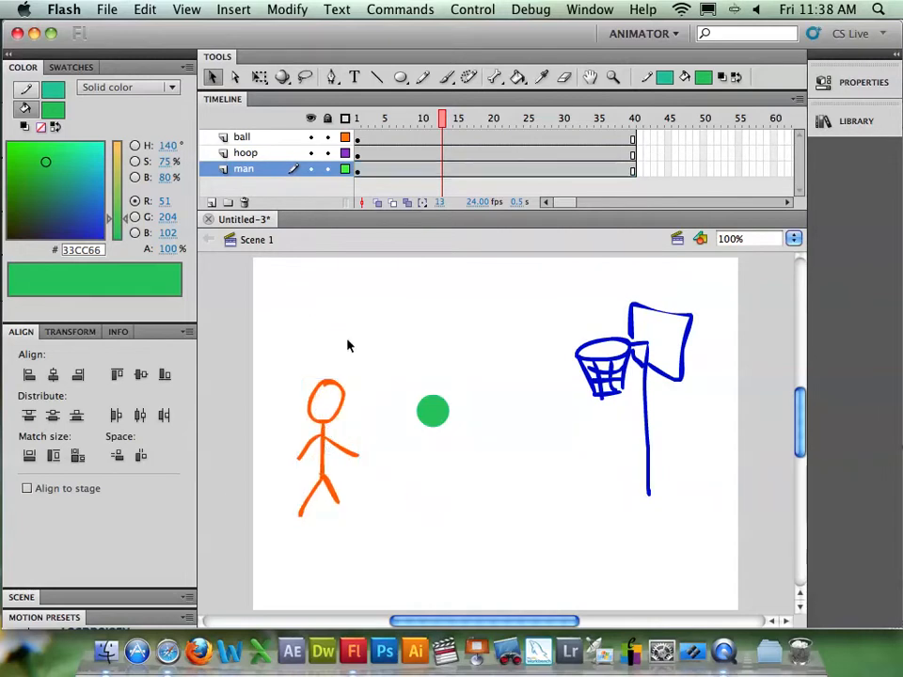
left_click(249, 140)
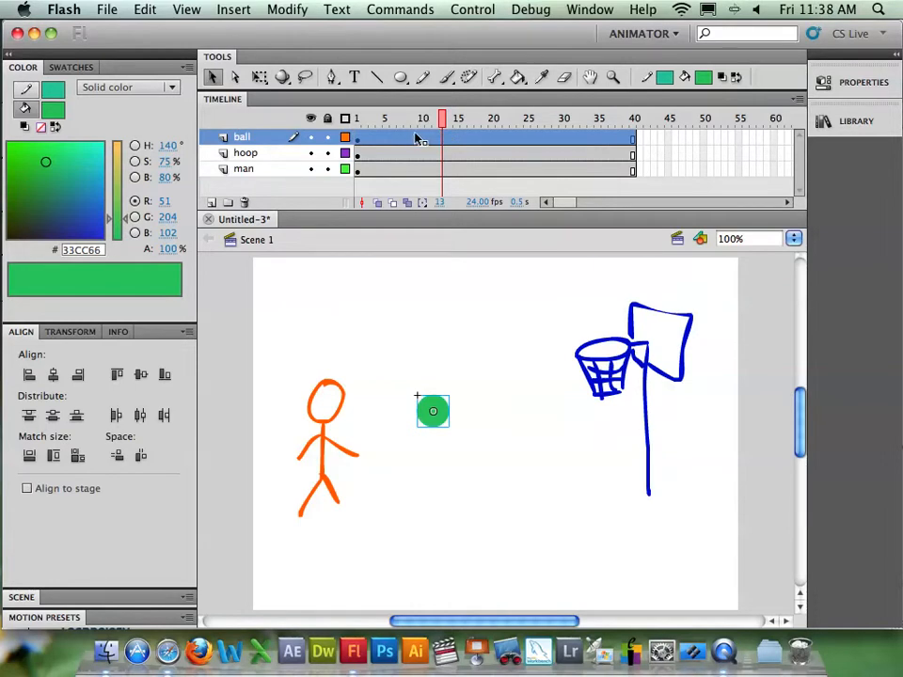
left_click_drag(426, 412, 362, 473)
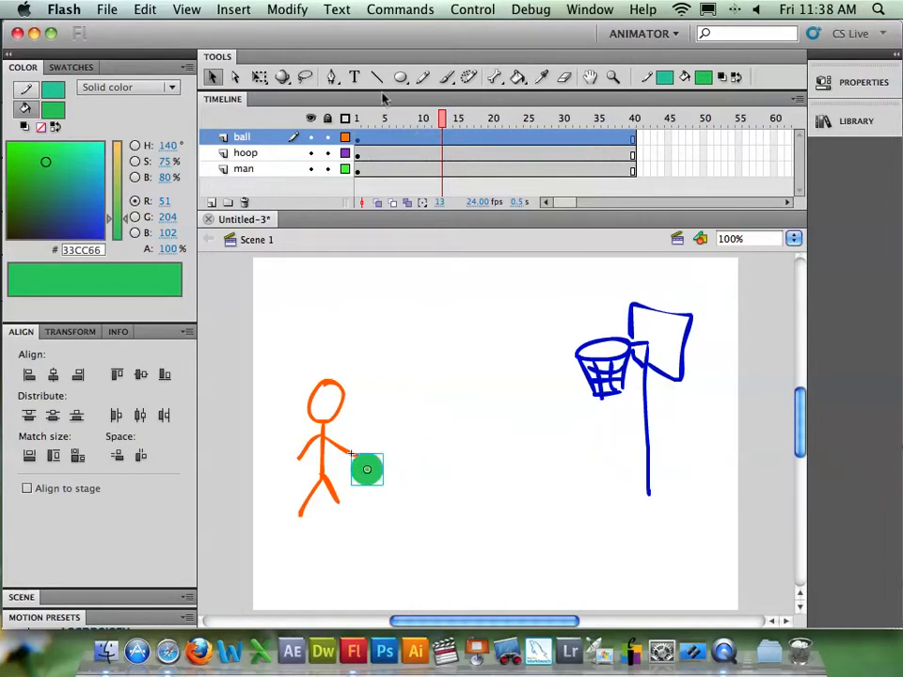
- Create a motion tween on the ball layer
right_click(417, 144)
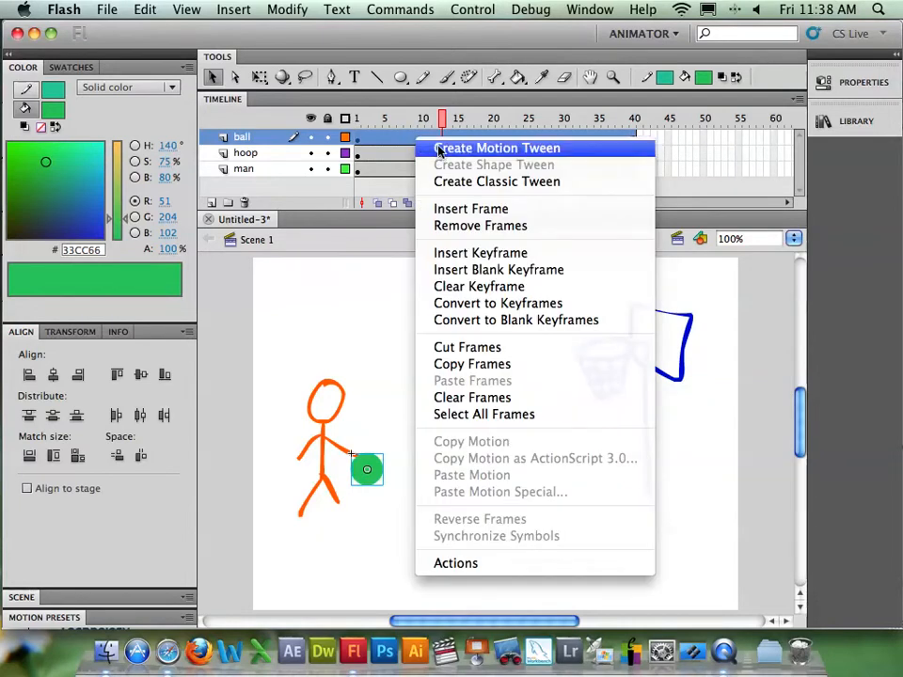
left_click(435, 150)
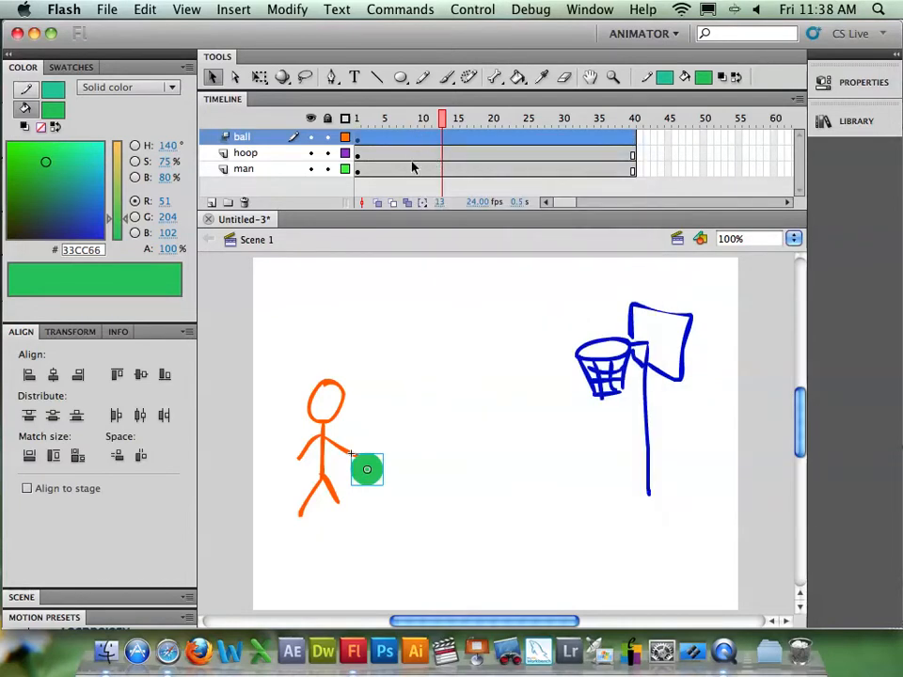
left_click(411, 157)
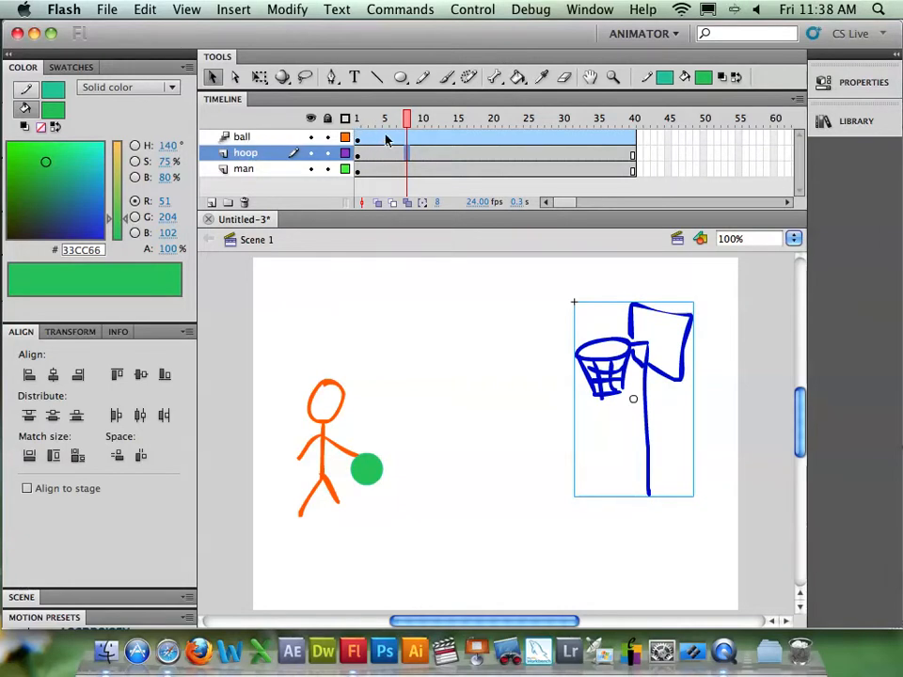
left_click(407, 139)
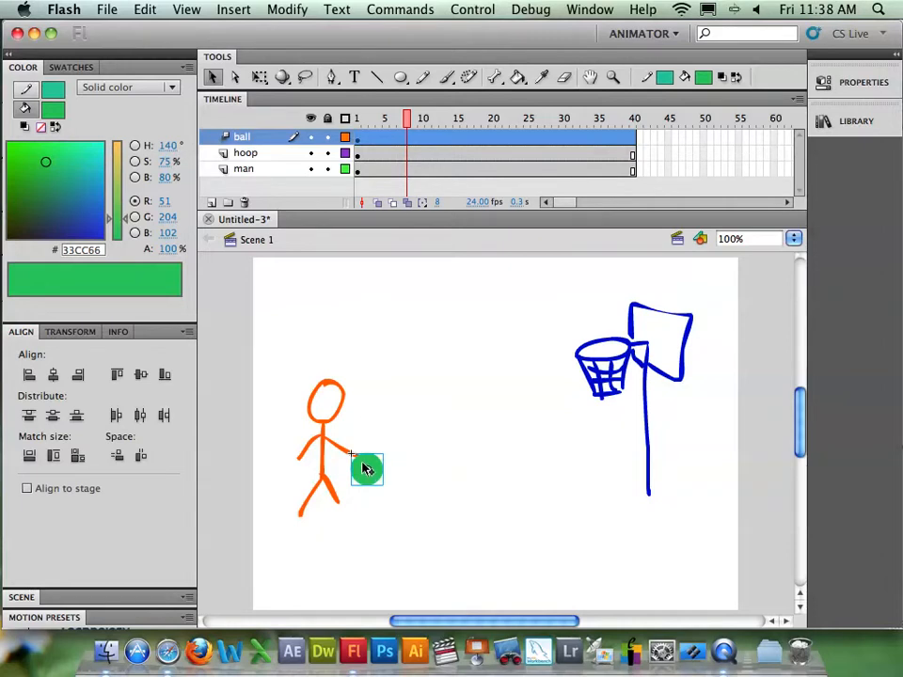
- At frame 40, move the ball from the man's hand to the ground below the hoop's net
left_click(355, 125)
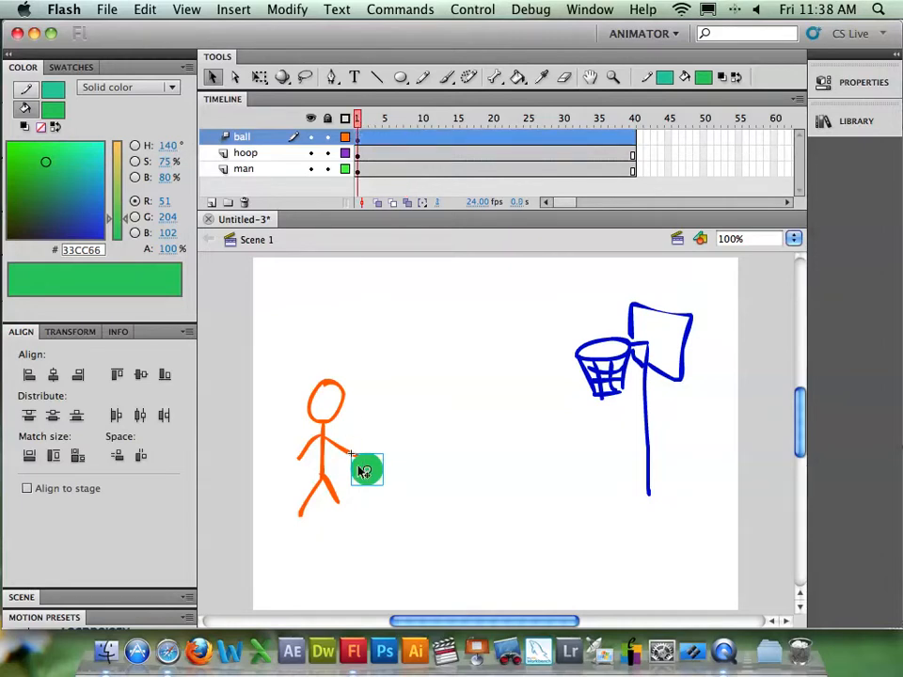
left_click(634, 120)
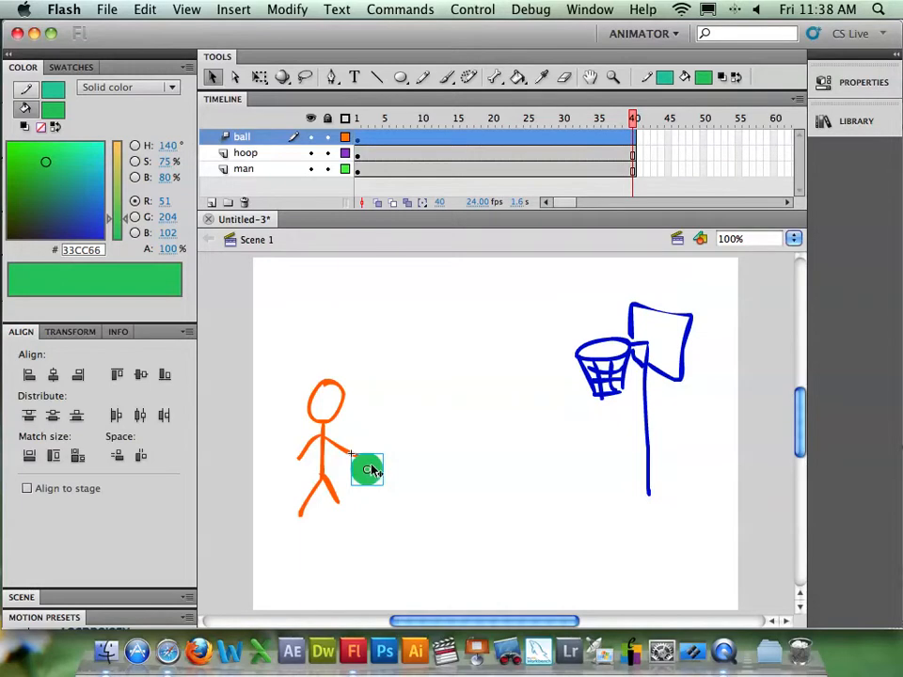
left_click_drag(371, 470, 603, 515)
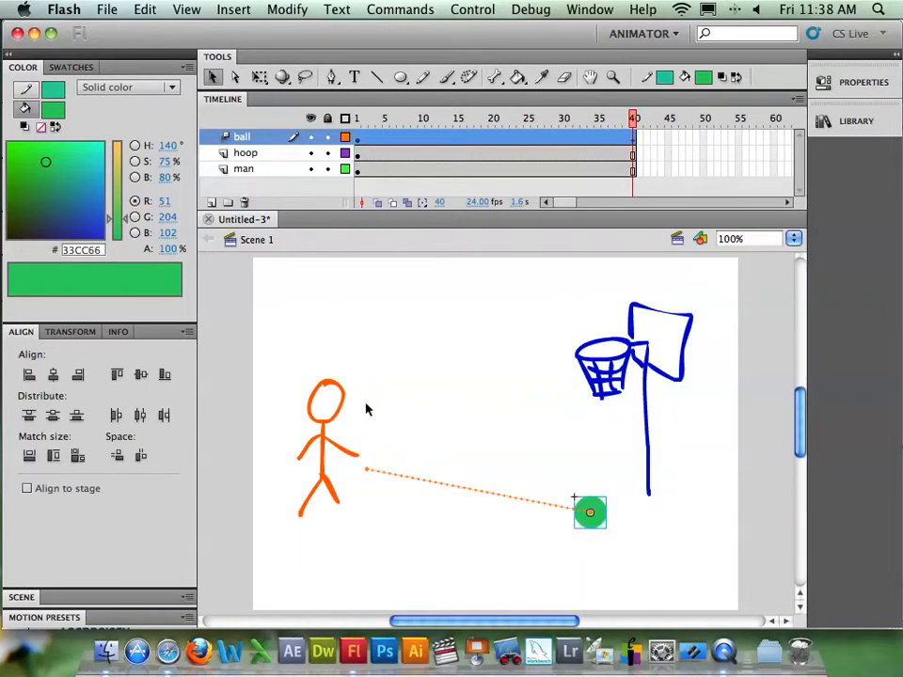
- Return to frame 1 and bend the ball's straight motion path into a high arc that drops through the hoop
left_click(357, 117)
left_click_drag(357, 120, 365, 145)
left_click(365, 144)
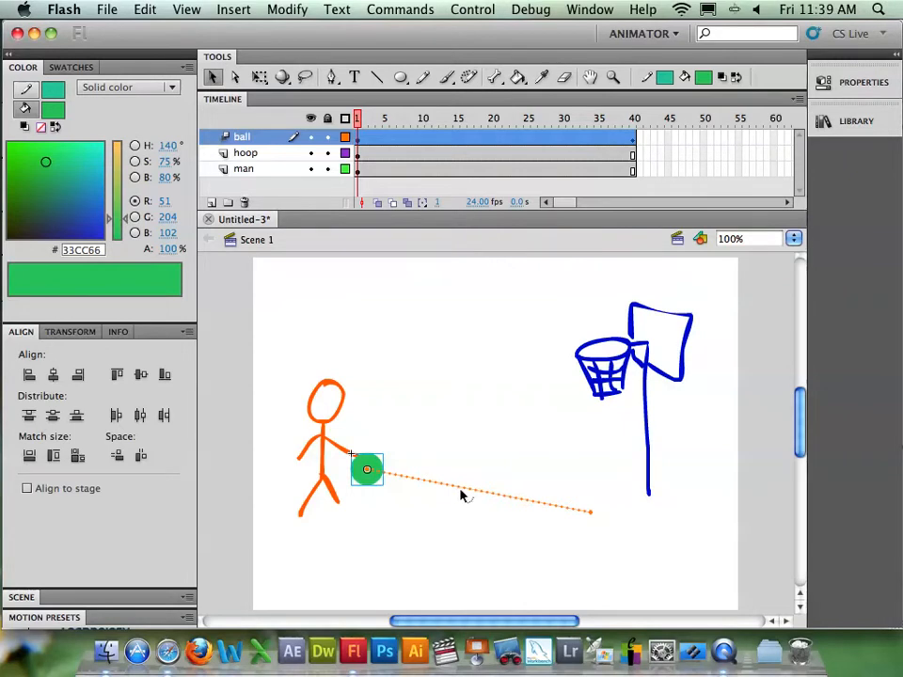
left_click_drag(461, 493, 562, 272)
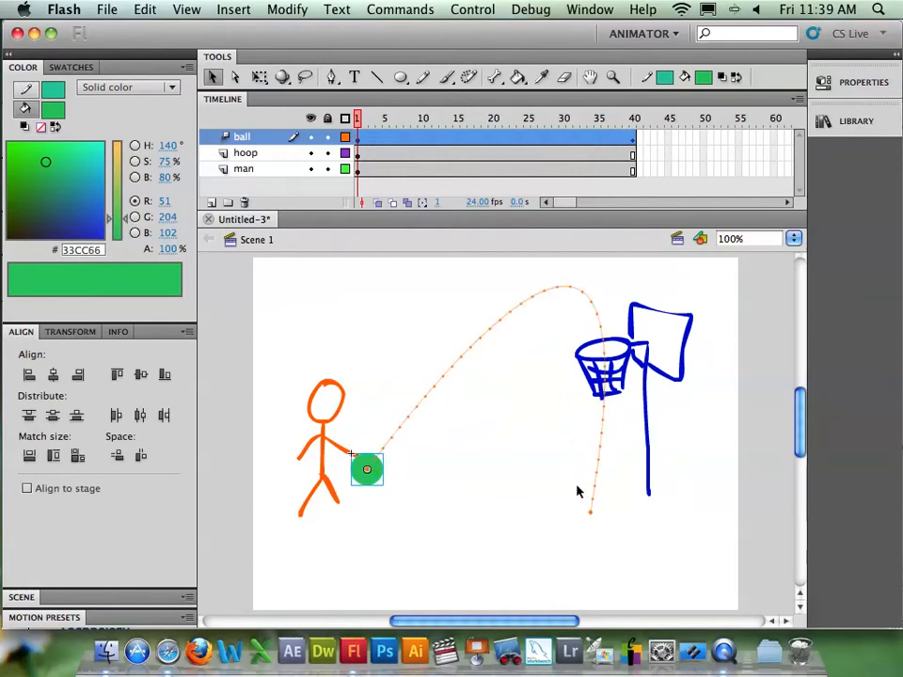
- Scrub through the shot, and at frame 40 move the ball's end position slightly closer to the hoop's pole
left_click_drag(358, 121, 598, 196)
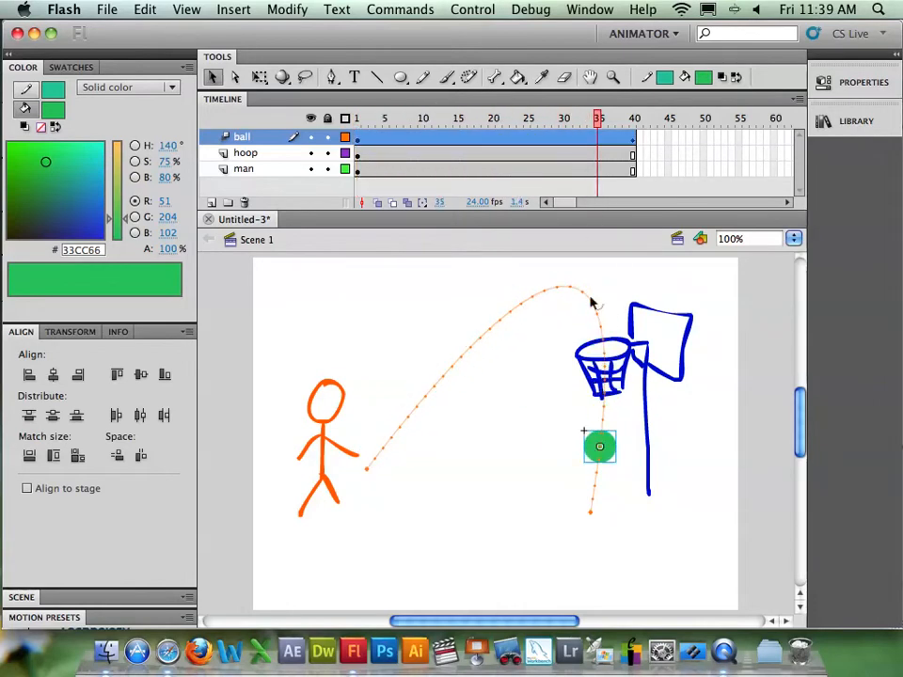
left_click(636, 125)
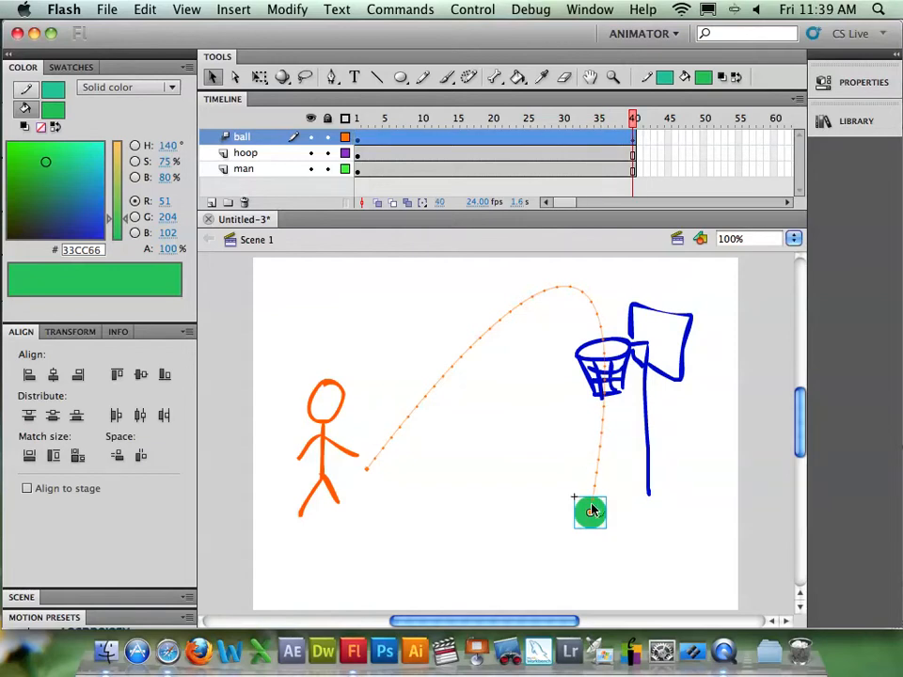
left_click_drag(590, 511, 607, 506)
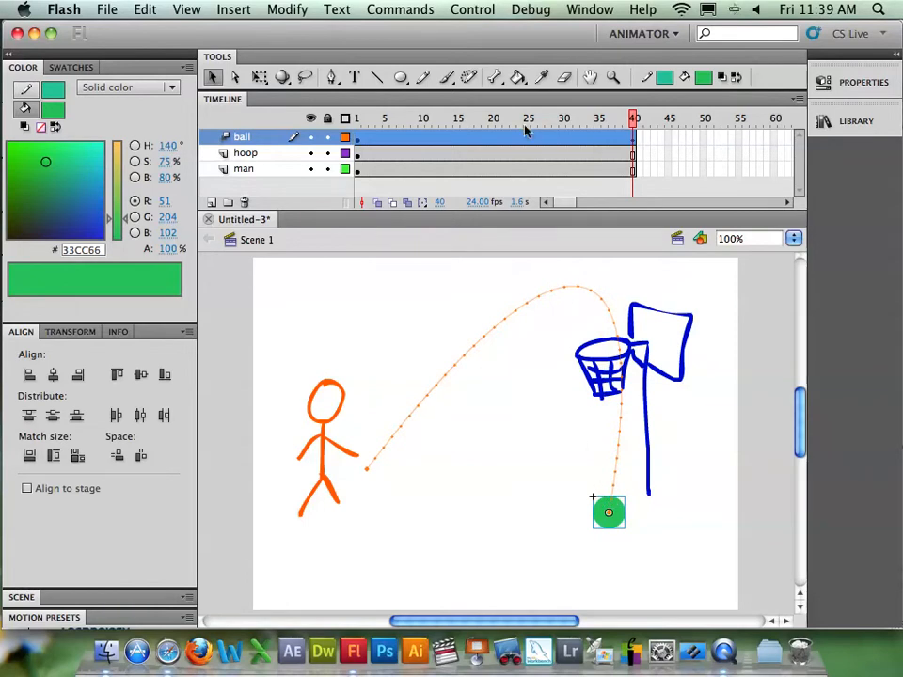
- Reshape the rising part of the ball's motion path into a rounder arc, and adjust the path at the rim
left_click(511, 322)
left_click_drag(511, 323, 471, 310)
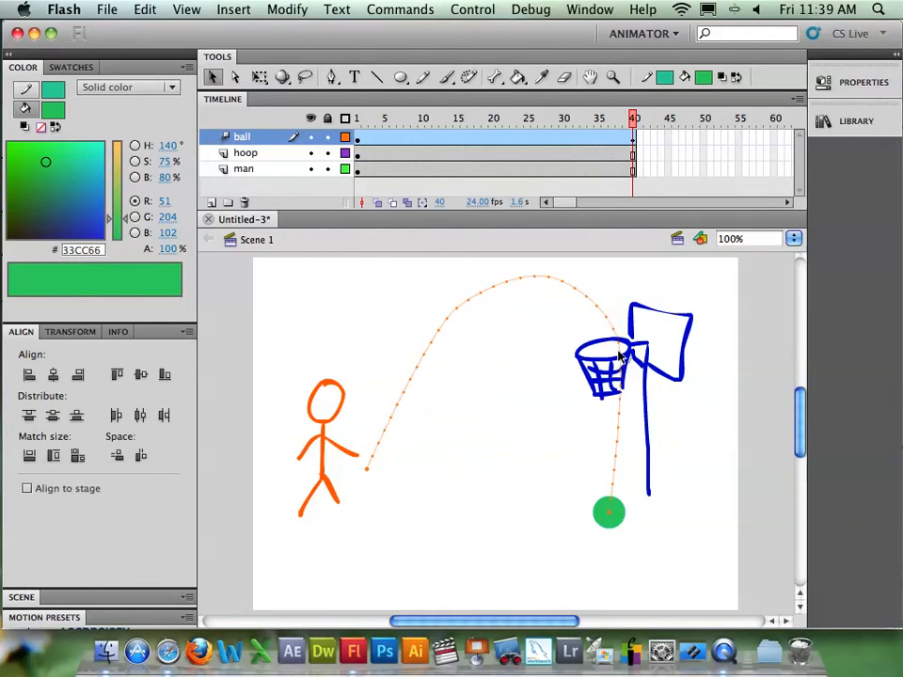
left_click_drag(618, 356, 615, 347)
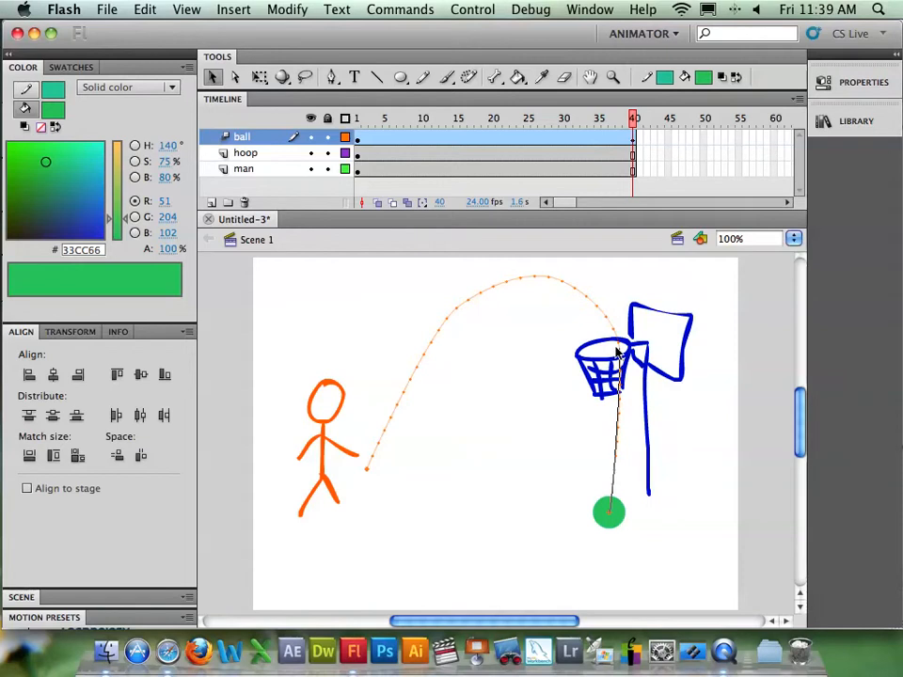
- Shift the hoop slightly away from the man to line its net up with the ball's path, and scrub to frame 29 to check
left_click(618, 345)
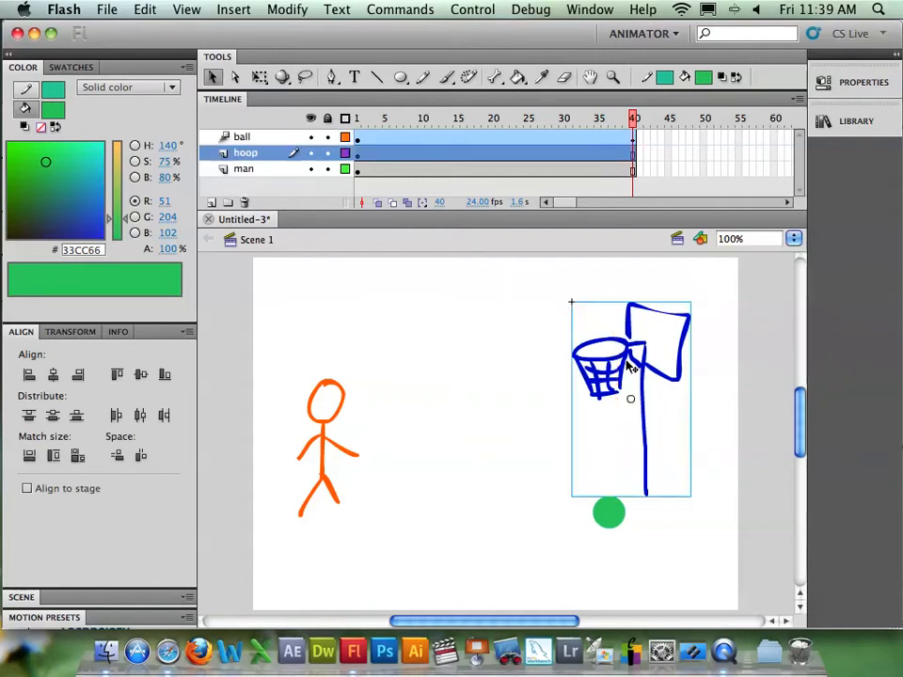
left_click(487, 291)
left_click(358, 118)
left_click(372, 118)
left_click_drag(372, 118, 633, 160)
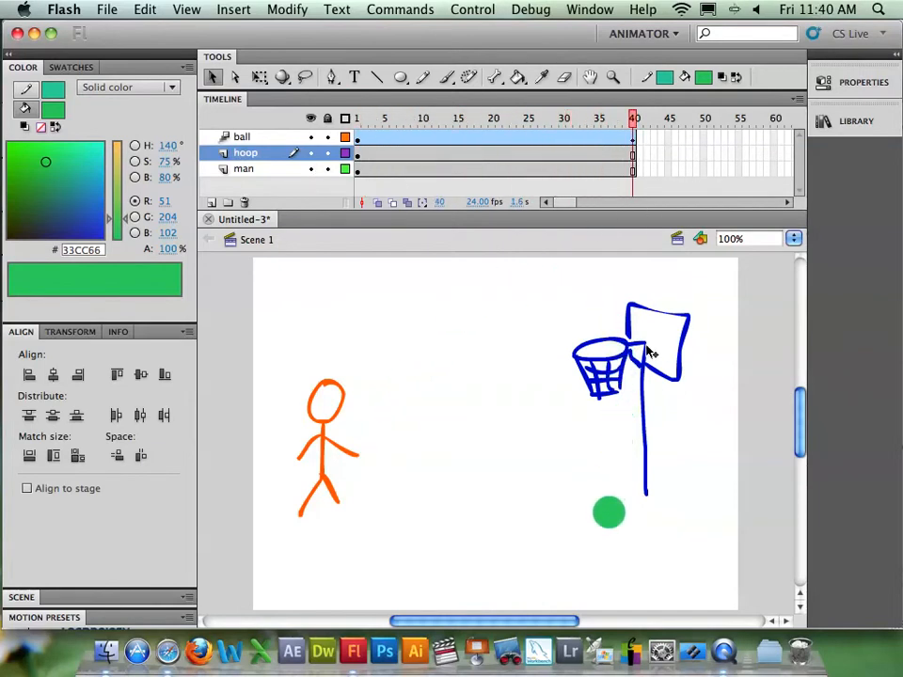
left_click_drag(646, 354, 658, 355)
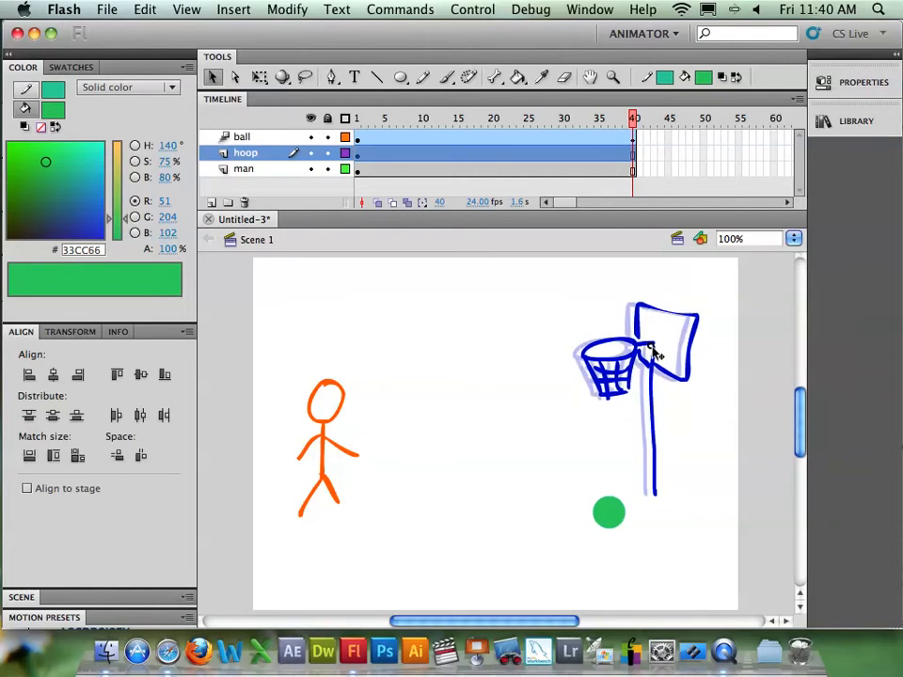
left_click(495, 313)
left_click_drag(358, 120, 560, 114)
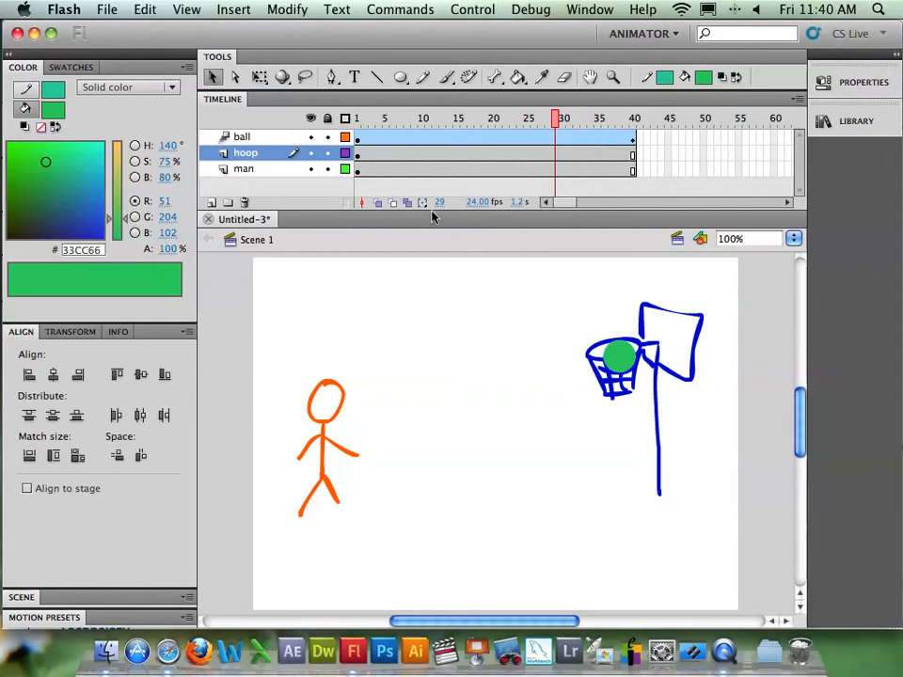
- Move the hoop layer above the ball layer in the layer stack
left_click(239, 139)
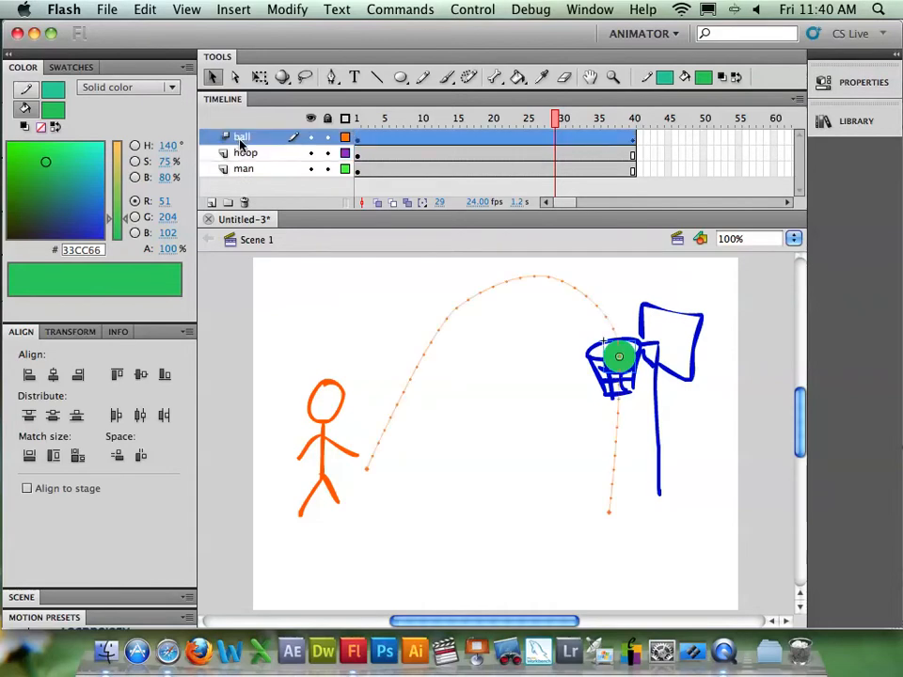
left_click(245, 156)
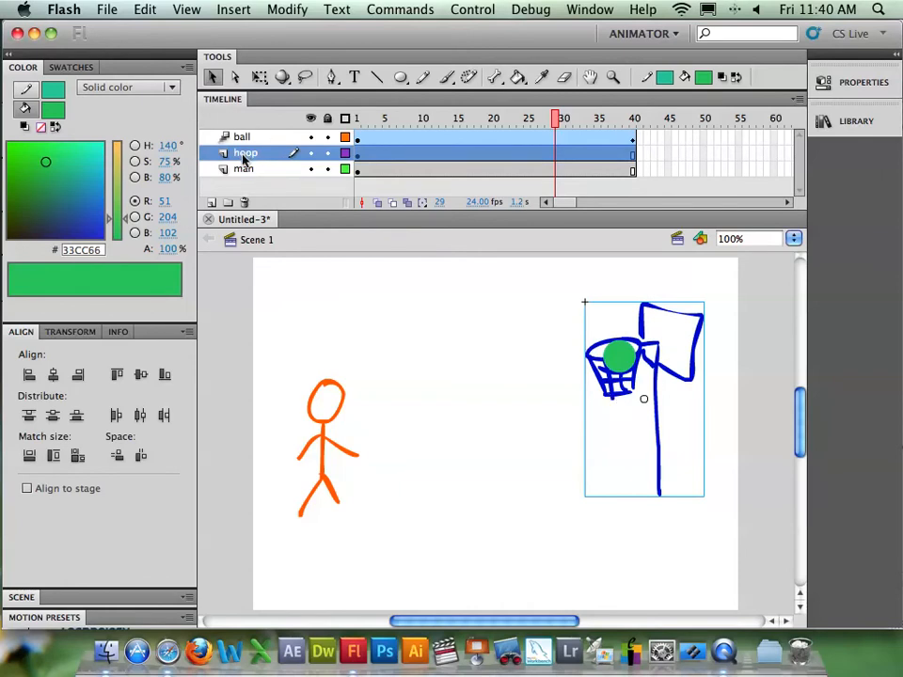
left_click_drag(240, 160, 224, 138)
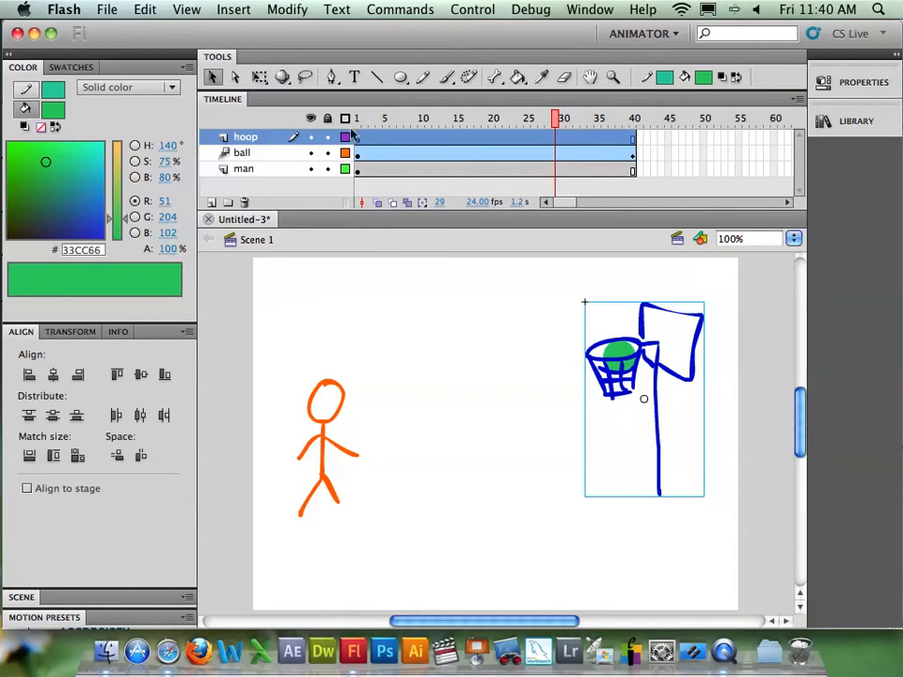
- Scrub to frame 28 to check the ball behind the net, and play the animation from frame 1
left_click_drag(360, 125, 549, 107)
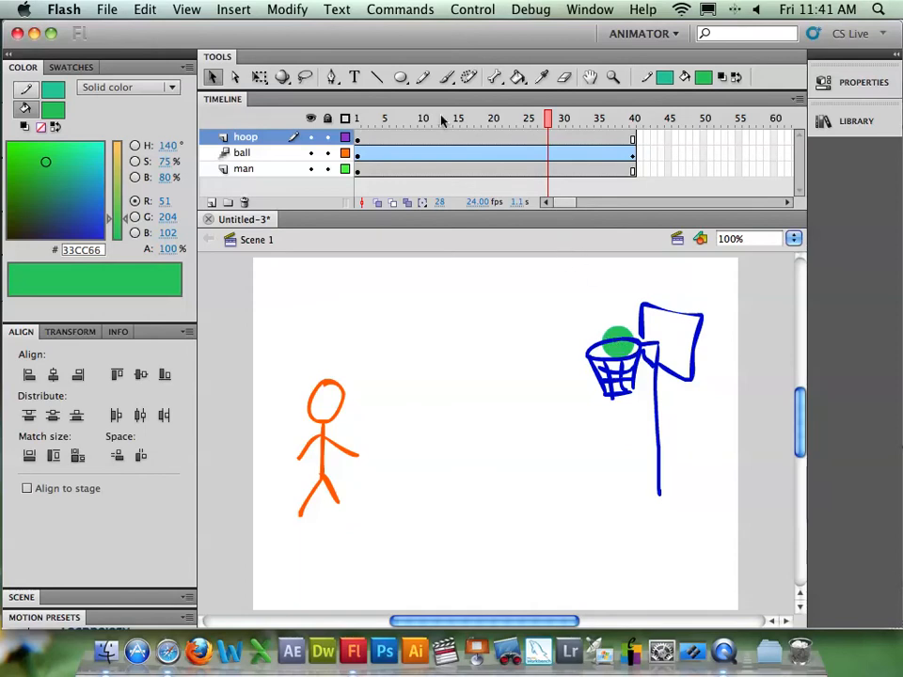
left_click(358, 120)
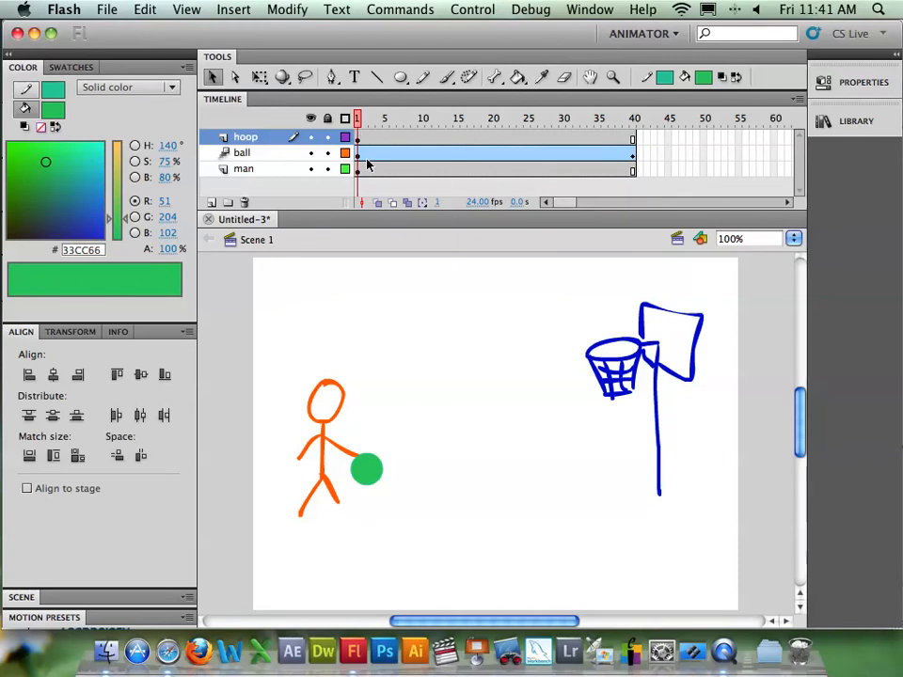
key("Return")
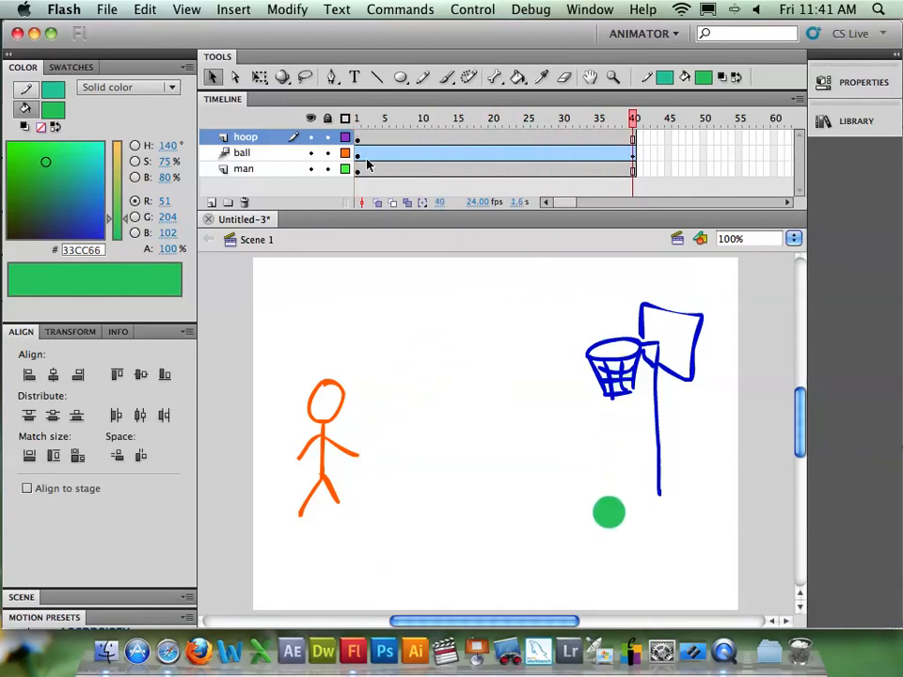
- Preview the published animation as a Flash movie, and close the preview
left_click(109, 11)
mouse_move(191, 315)
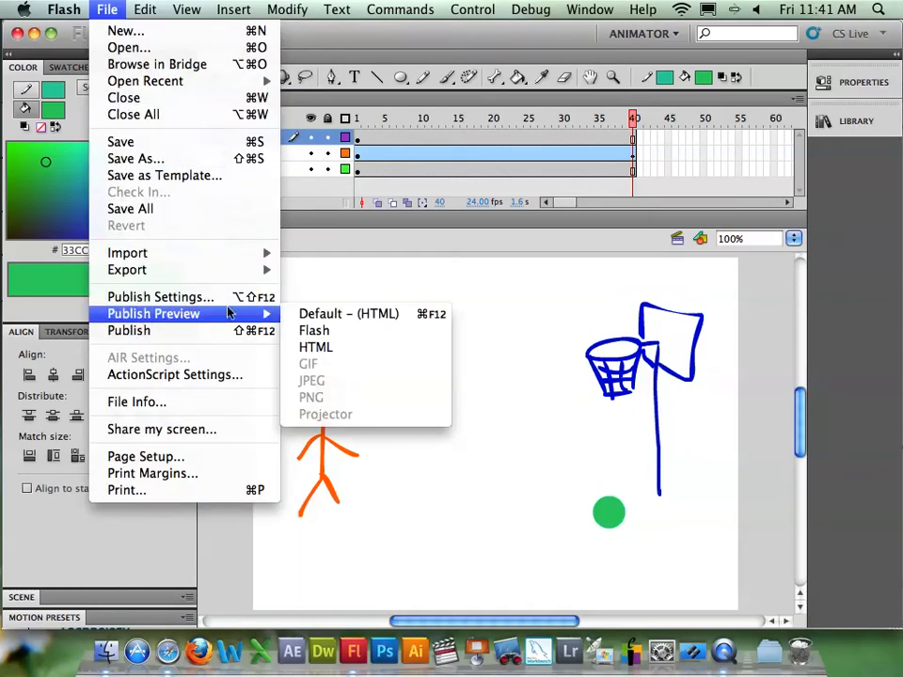
left_click(316, 335)
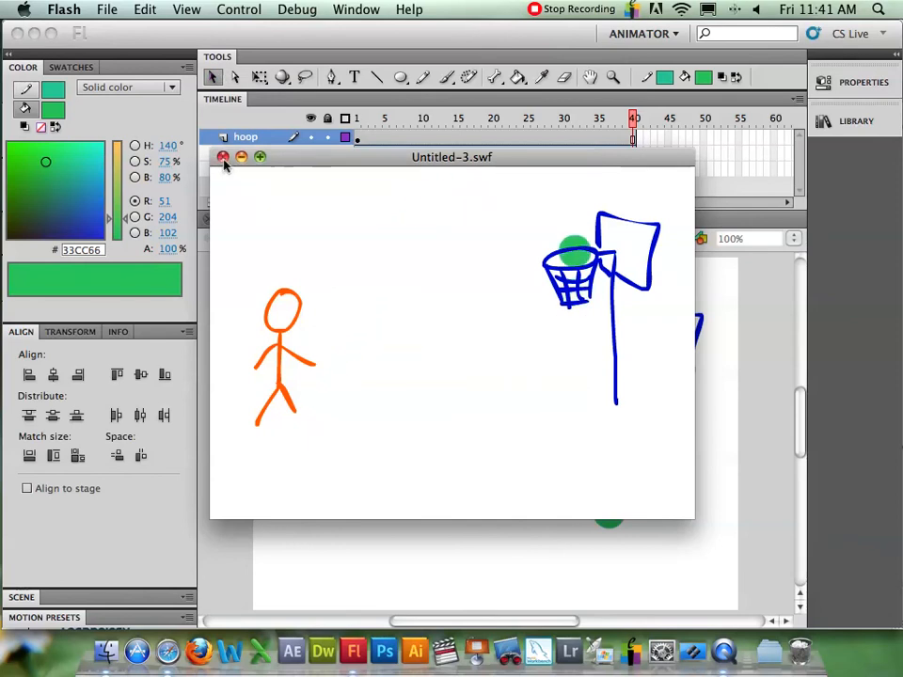
left_click(223, 158)
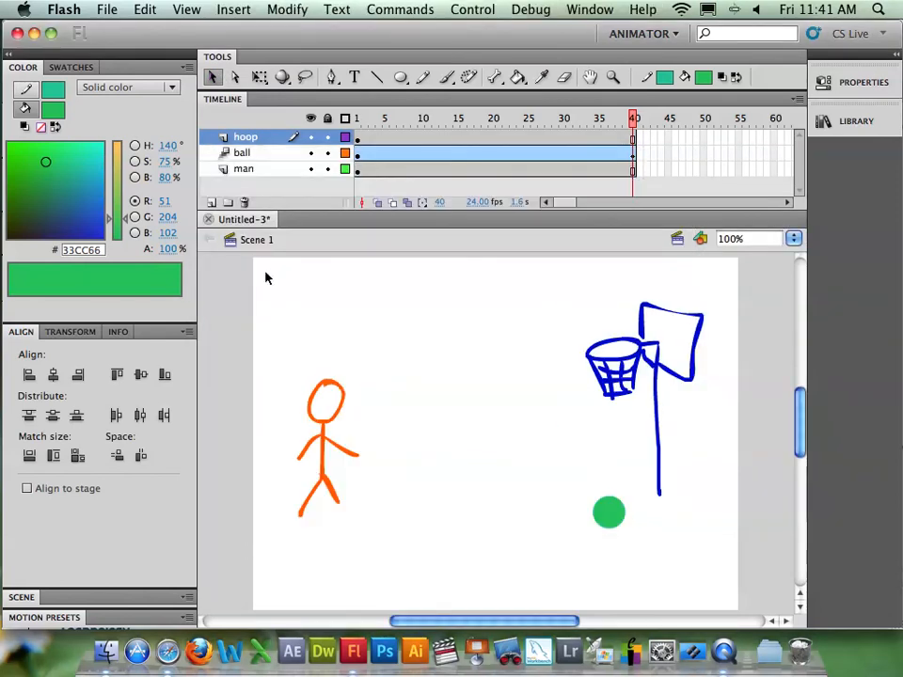
- Export the animation to the Desktop as a QuickTime movie named basketball.mov, and dismiss the completion message
left_click(108, 10)
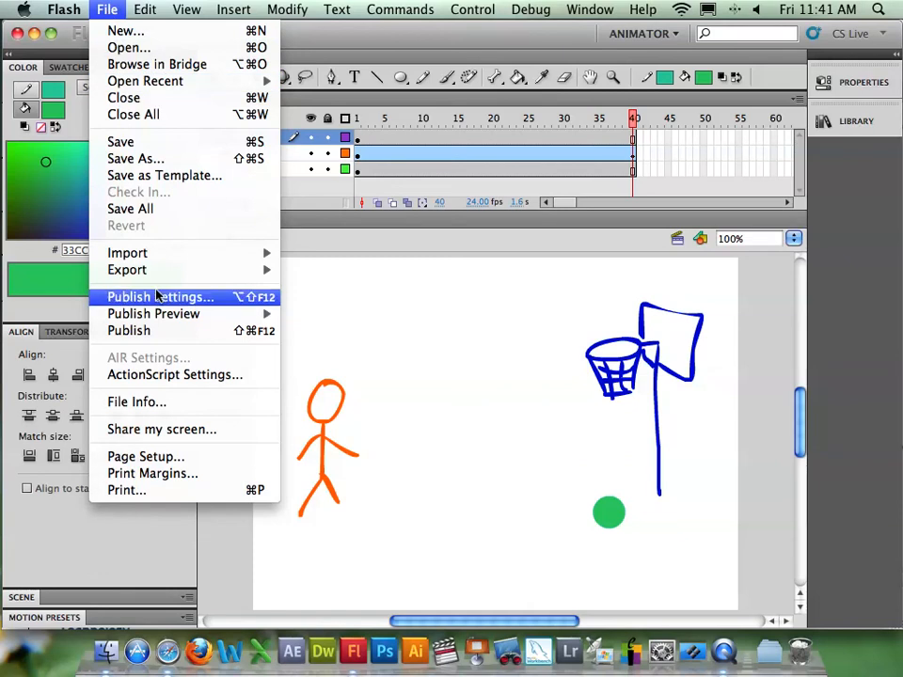
mouse_move(164, 272)
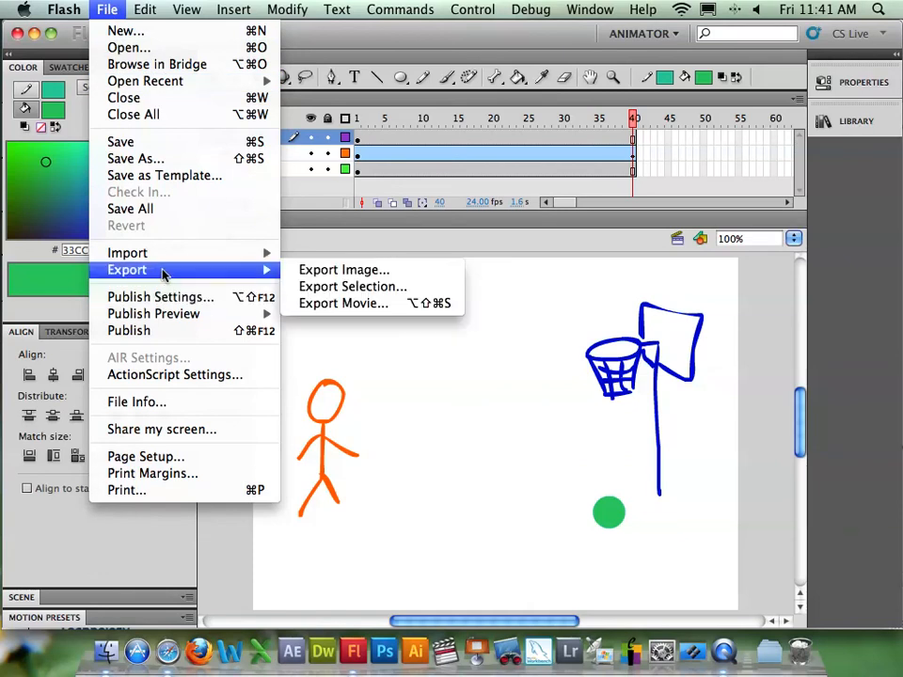
left_click(328, 303)
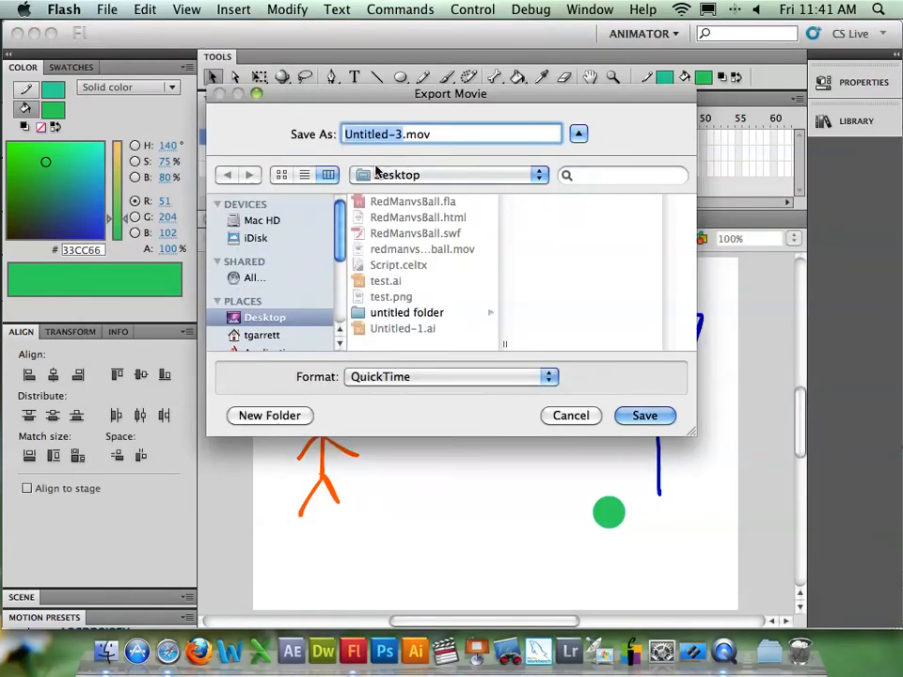
type("basket")
type("ll")
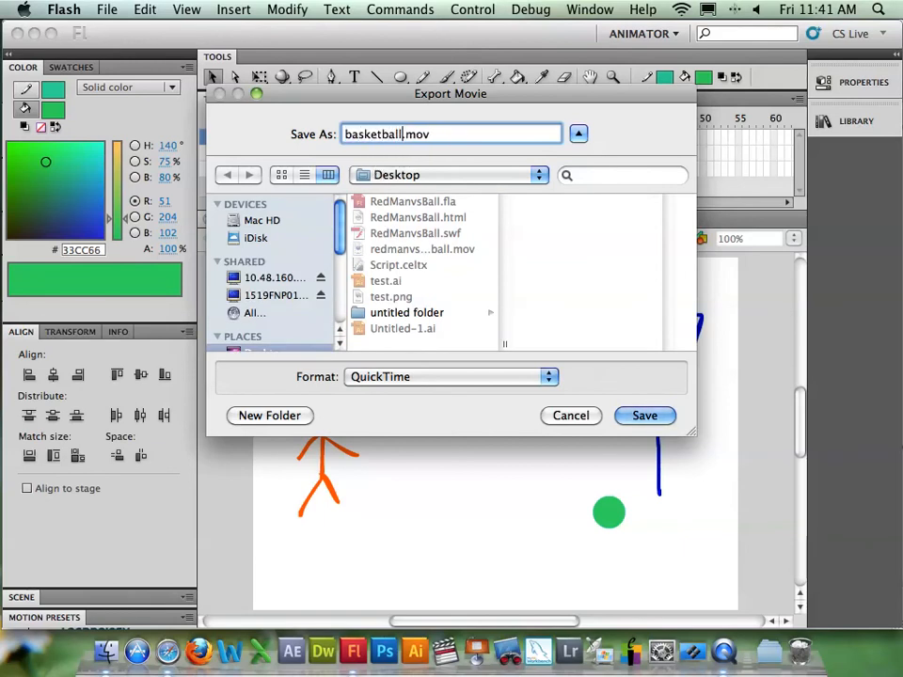
left_click(644, 414)
left_click(664, 260)
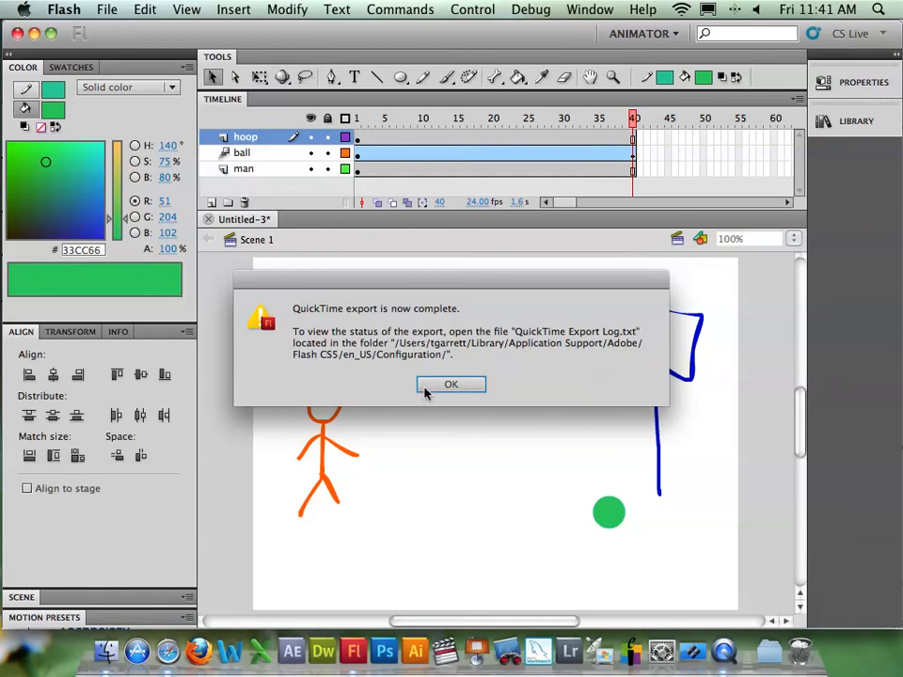
left_click(430, 385)
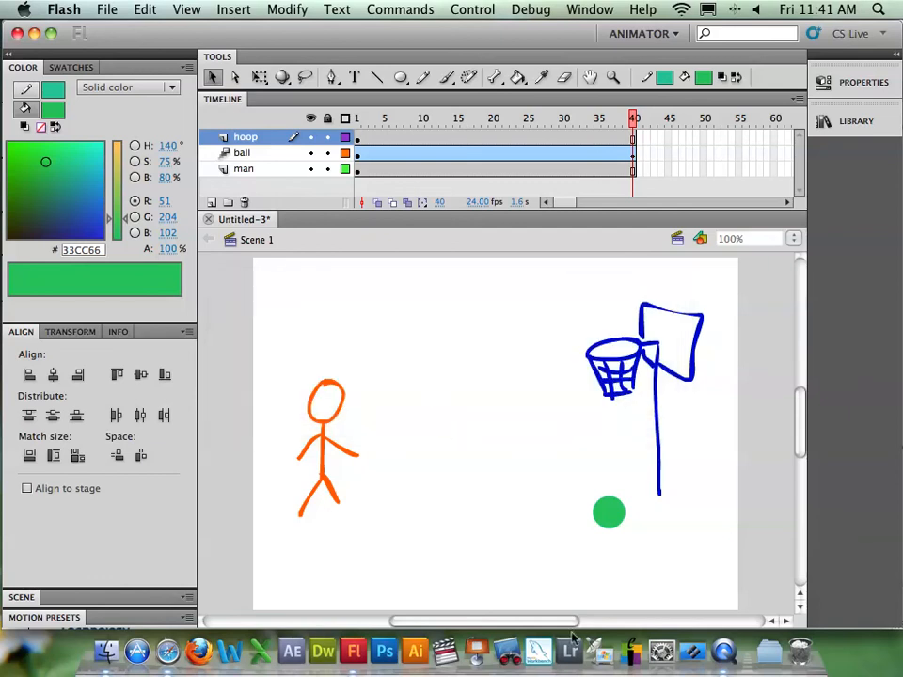
- Switch to QuickTime Player
left_click(730, 658)
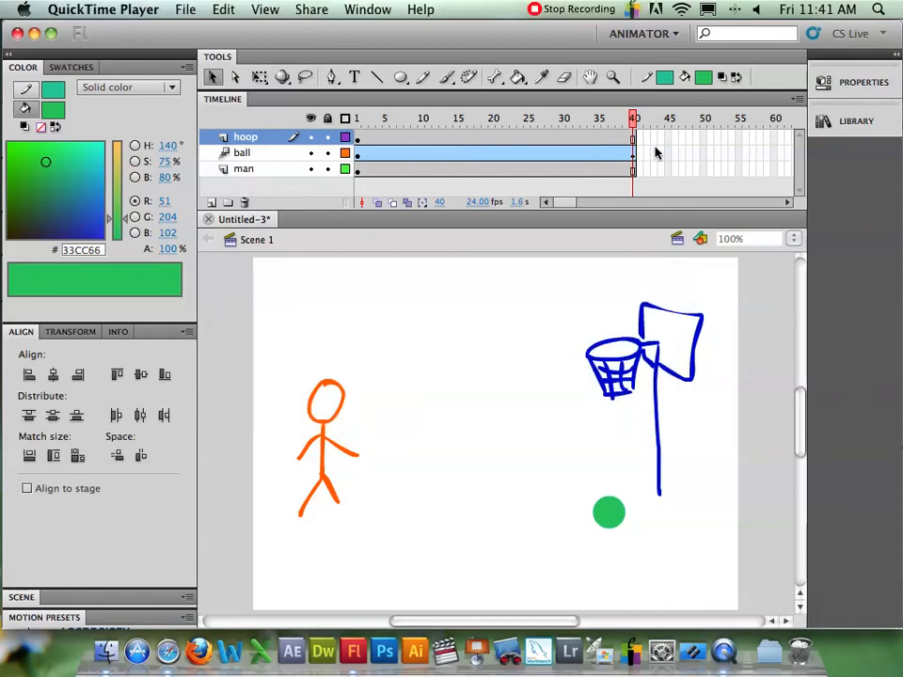